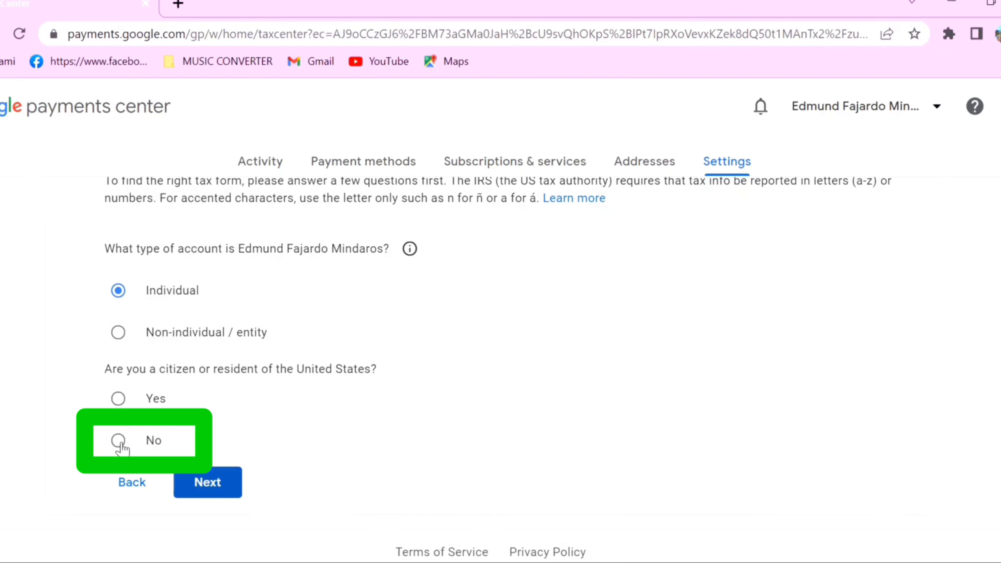
Step: Answer No to US citizen or resident, choose the W-8BEN form type and start it
left_click(118, 441)
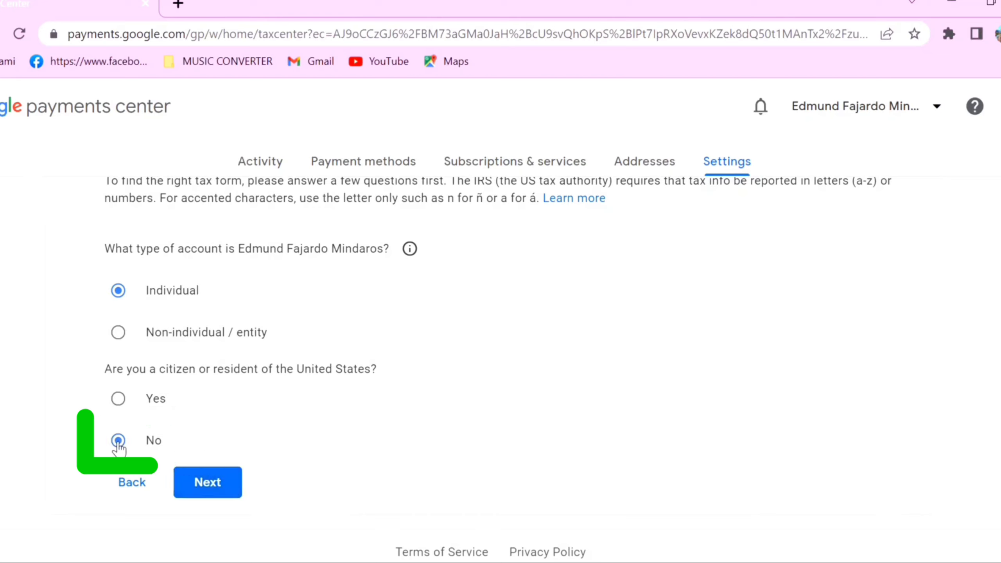
left_click(216, 493)
scroll(347, 394, "down", 3)
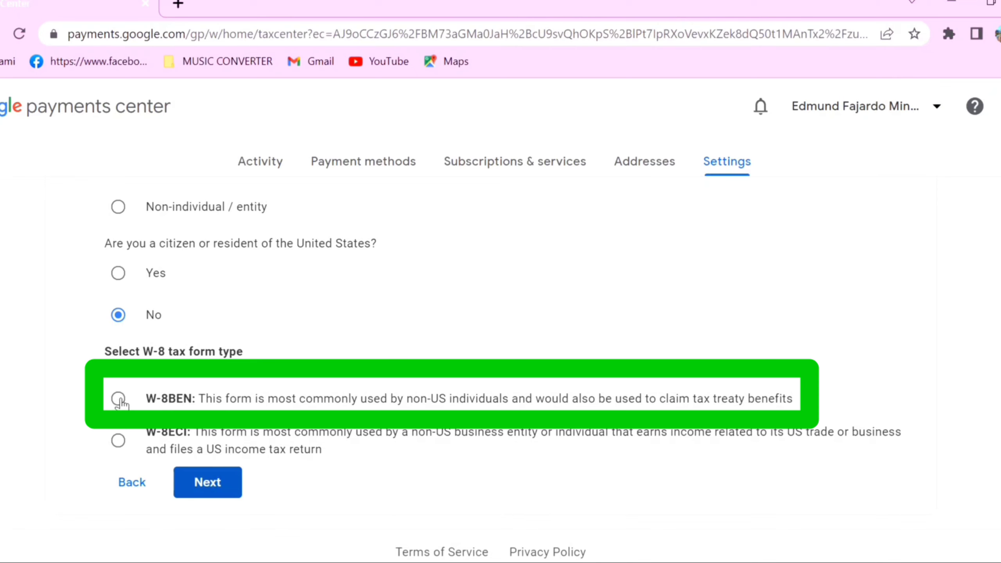
left_click(118, 399)
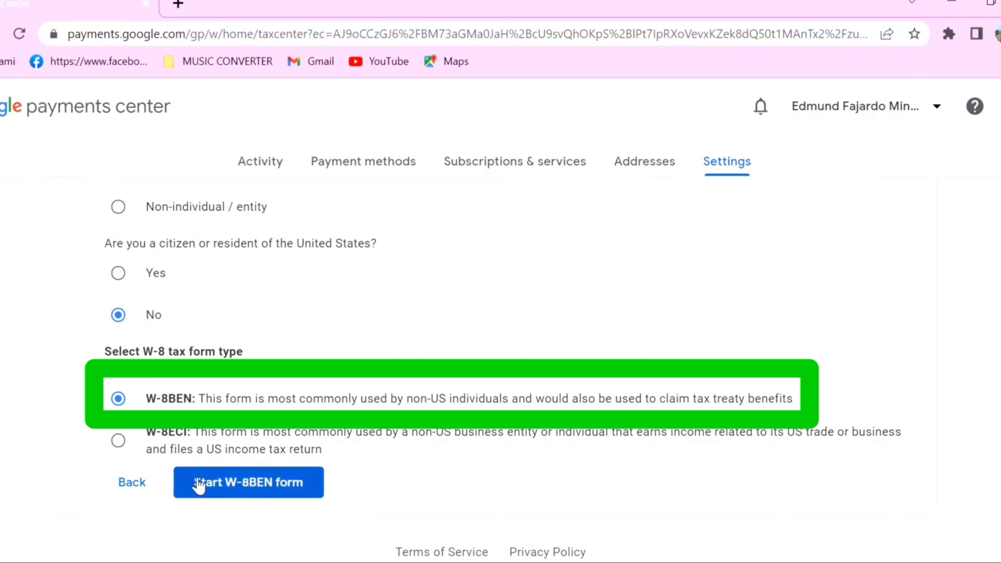
left_click(261, 489)
Step: Set citizenship to Philippines, enter the foreign tax ID number, and continue to the address step
scroll(721, 333, "down", 4)
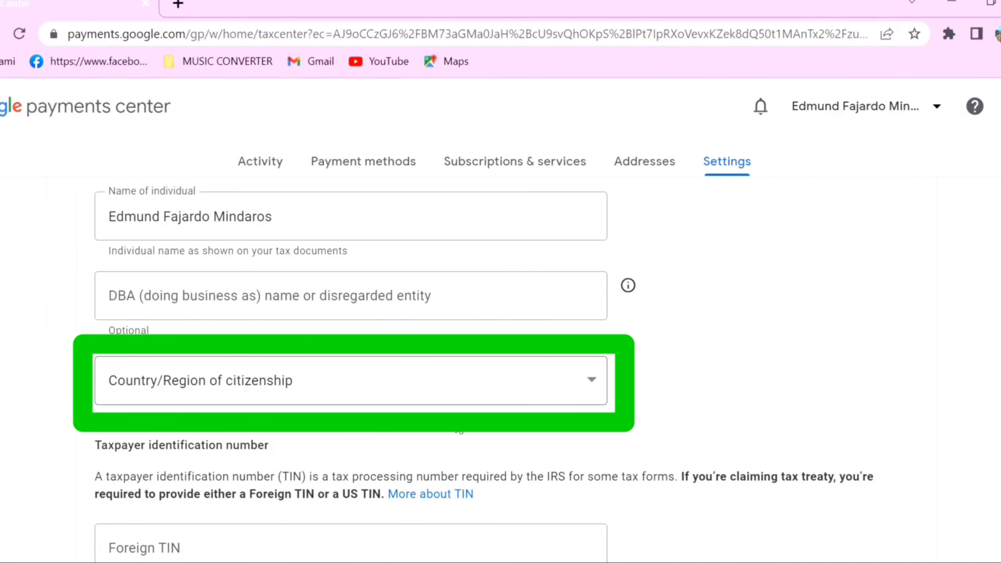
left_click(593, 389)
scroll(389, 227, "down", 20)
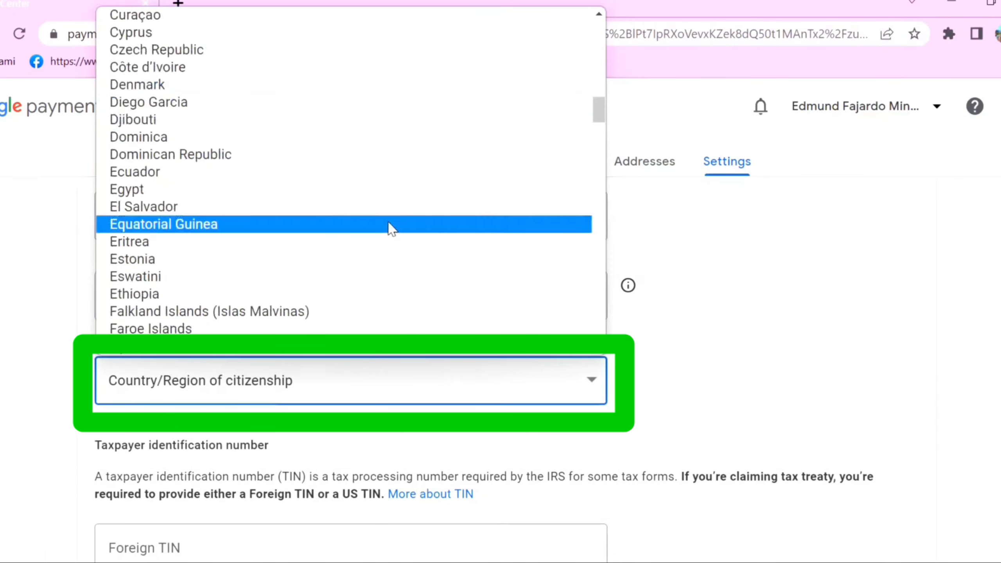
scroll(387, 227, "down", 20)
scroll(385, 228, "up", 8)
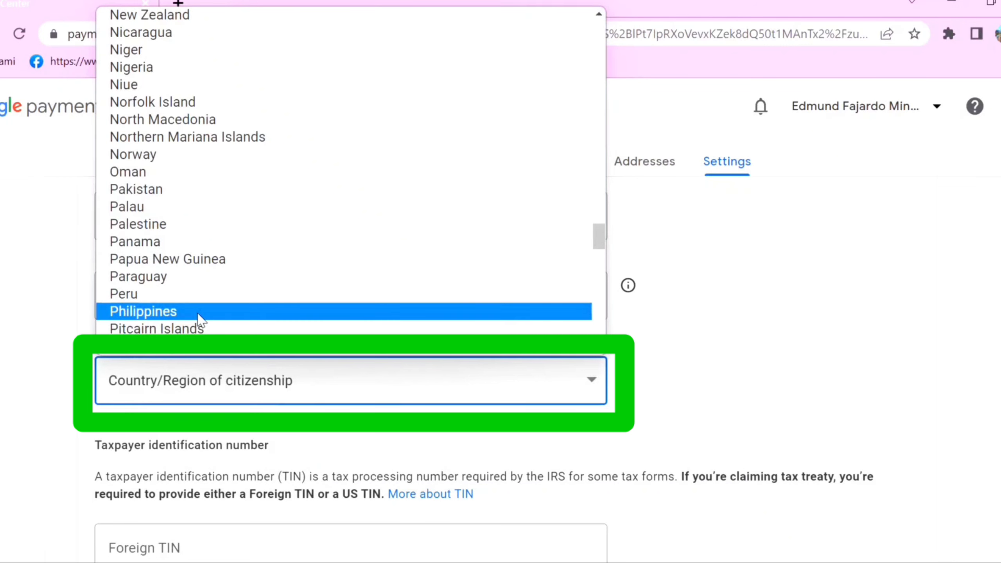
left_click(196, 312)
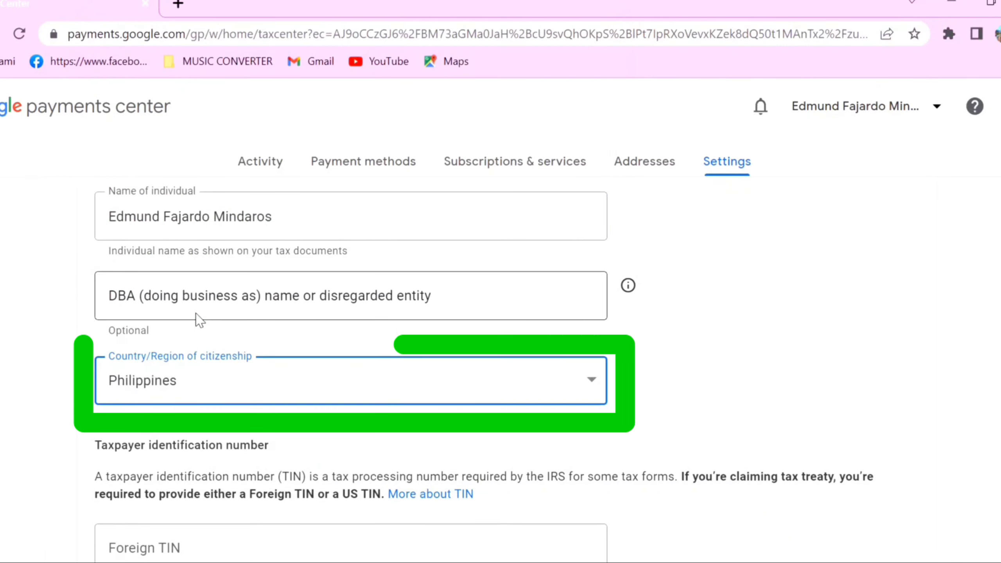
scroll(734, 318, "down", 6)
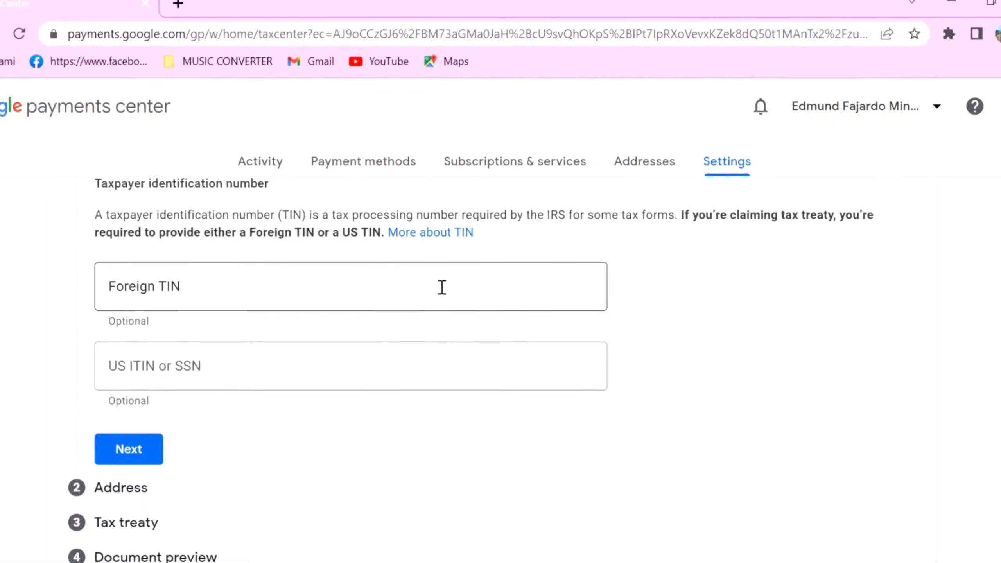
left_click(343, 297)
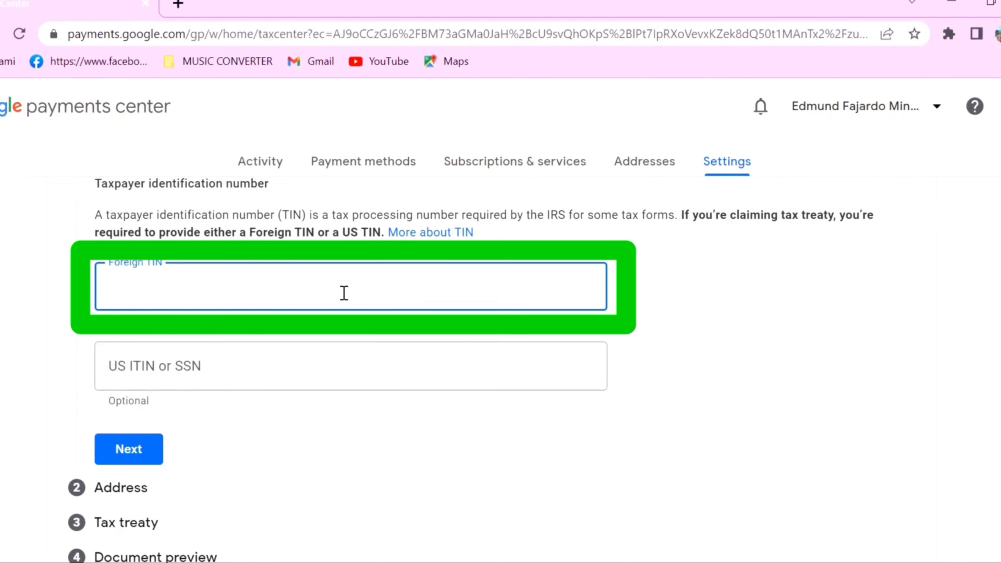
left_click(137, 455)
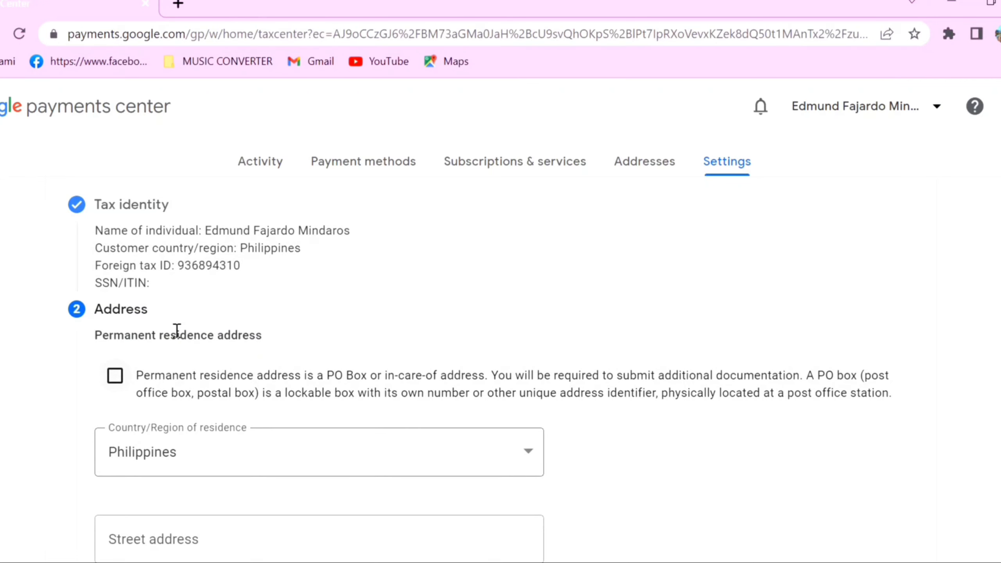
Step: Mark the permanent residence address as a PO Box and begin the street address
scroll(268, 333, "down", 2)
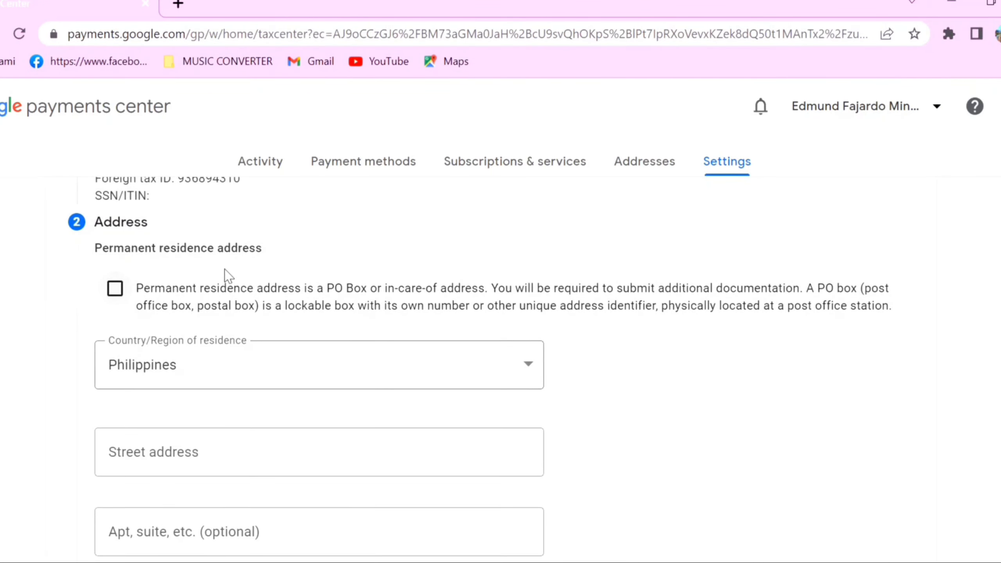
left_click(115, 290)
scroll(602, 390, "down", 2)
left_click(351, 369)
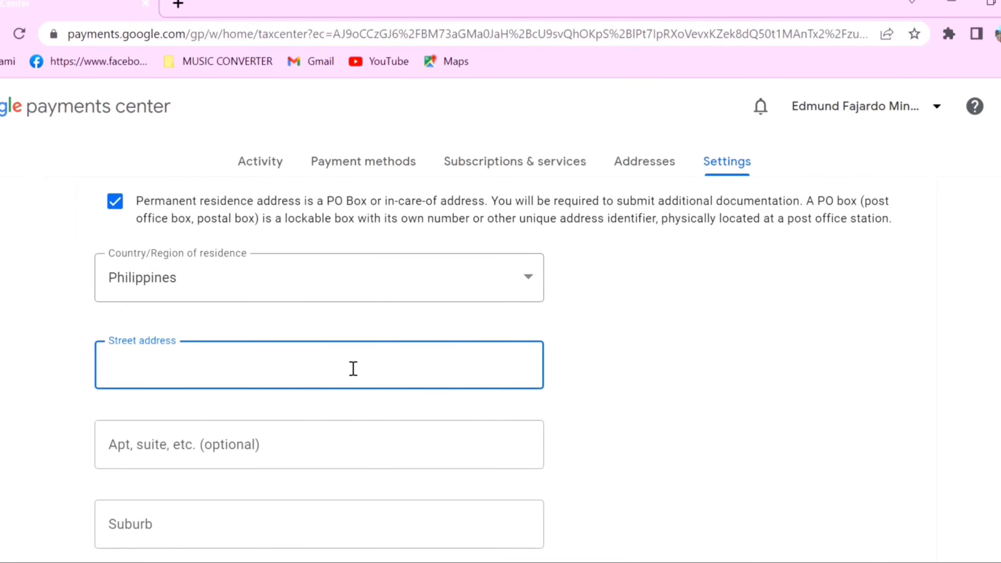
scroll(302, 378, "down", 1)
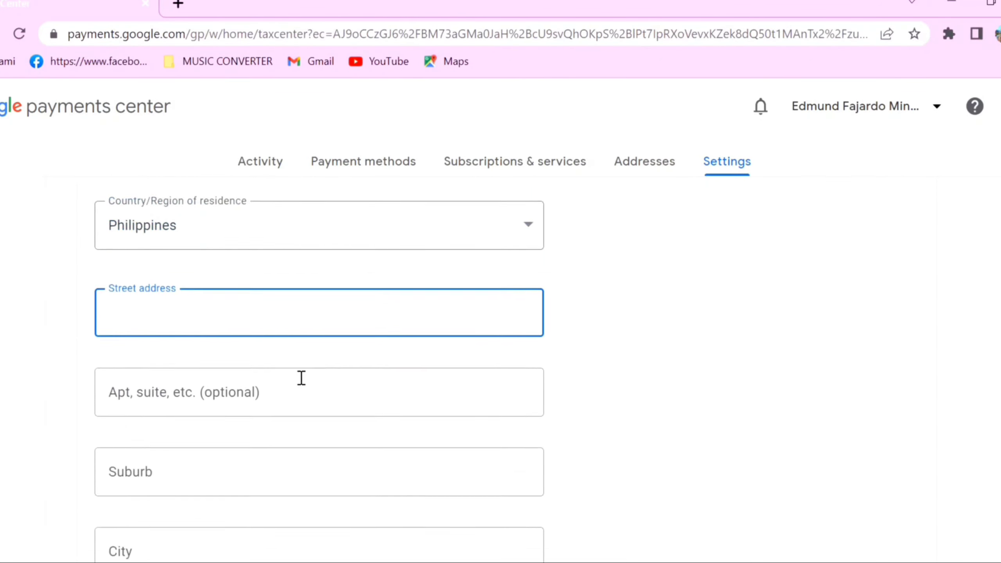
scroll(299, 378, "up", 1)
Step: Fill the address from the saved suggestion, set the mailing address as same, and continue
left_click(246, 371)
scroll(275, 378, "down", 1)
scroll(274, 378, "up", 1)
left_click(276, 411)
scroll(197, 394, "down", 10)
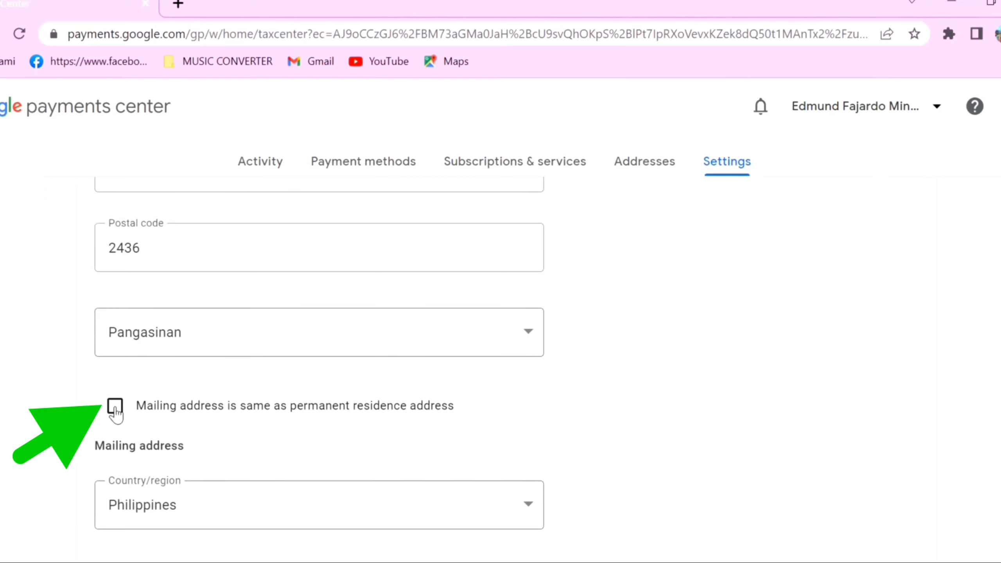
left_click(116, 411)
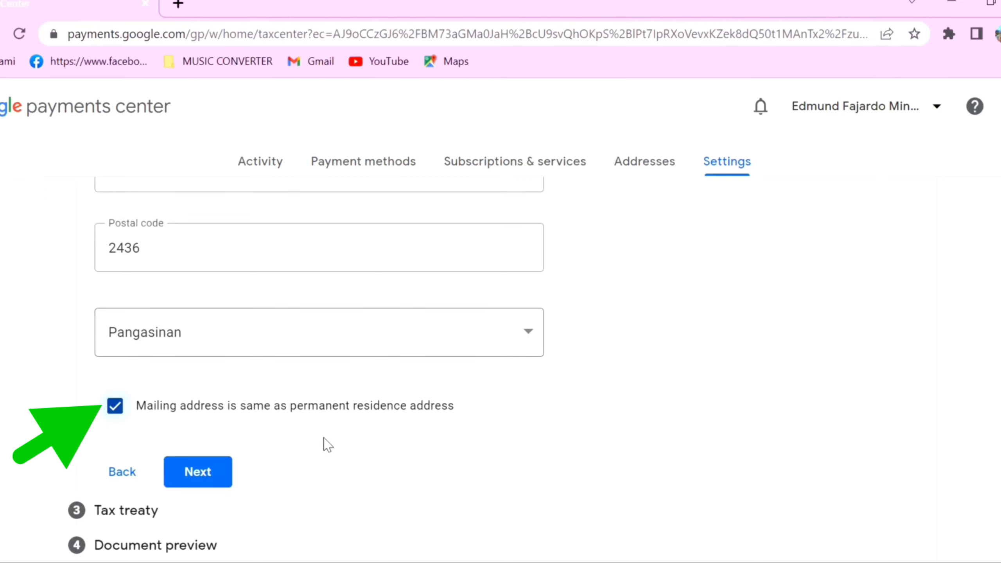
left_click(199, 473)
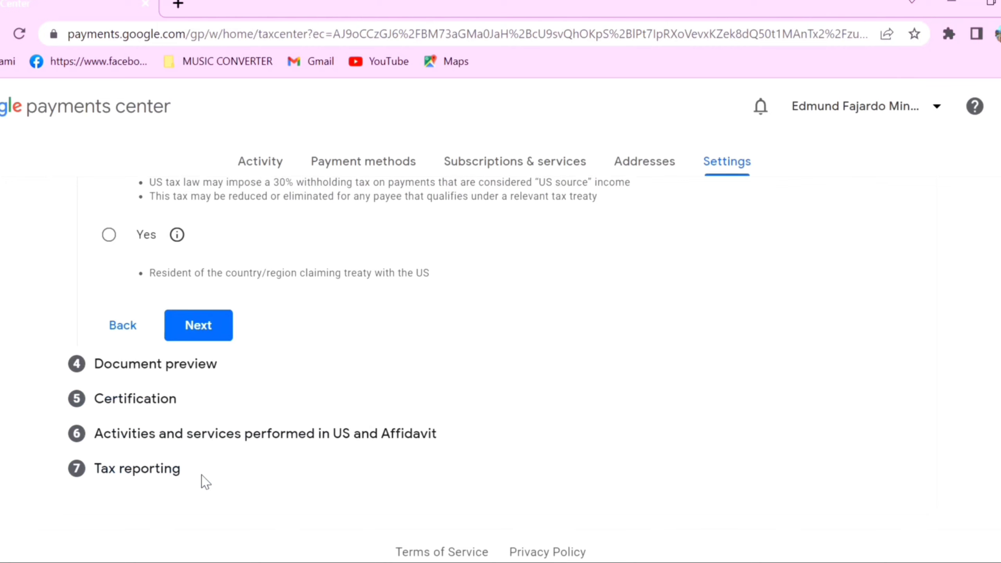
Step: Claim treaty benefits with Philippines as the treaty country and certify residency there
scroll(306, 374, "up", 5)
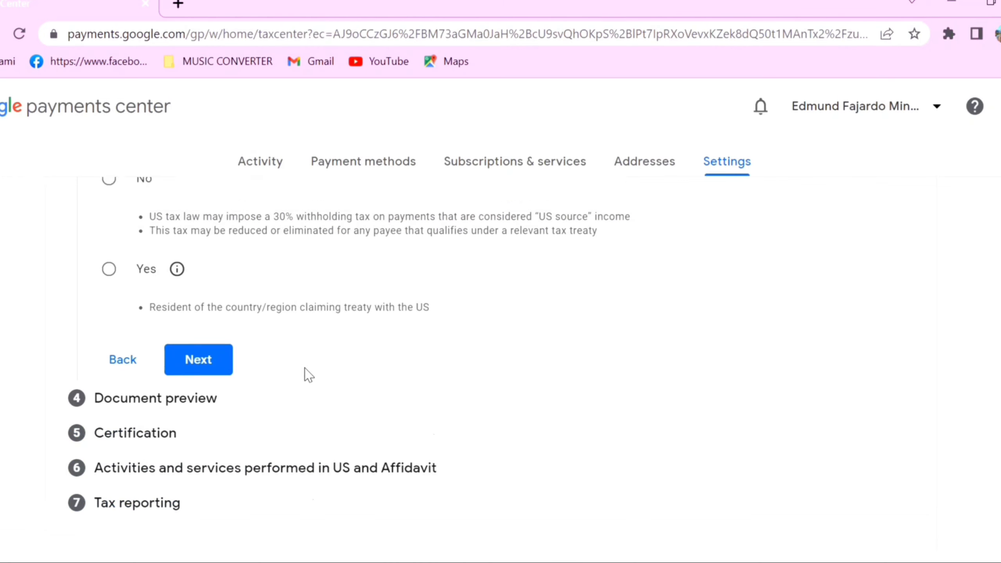
scroll(299, 441, "up", 3)
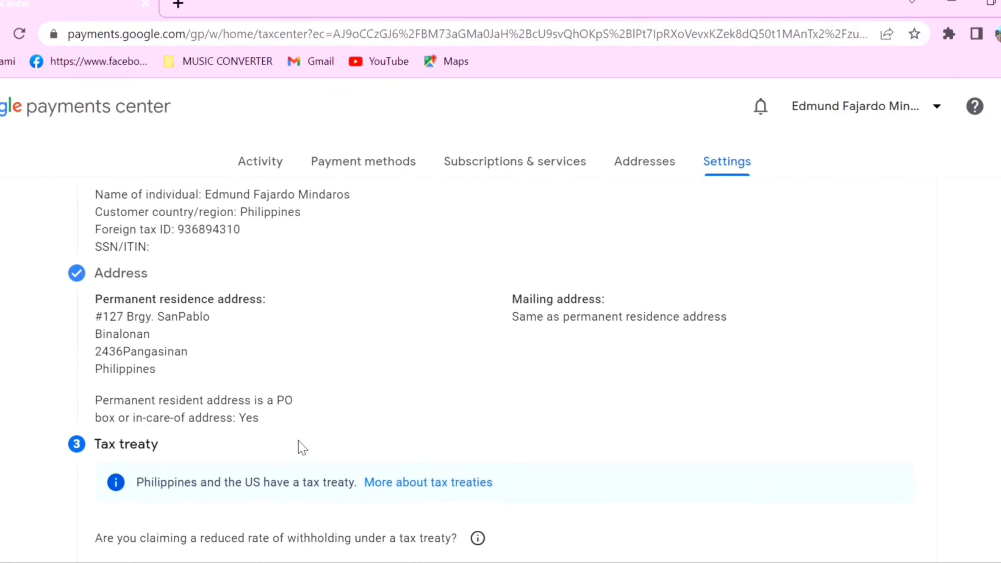
scroll(300, 448, "down", 6)
scroll(300, 443, "up", 2)
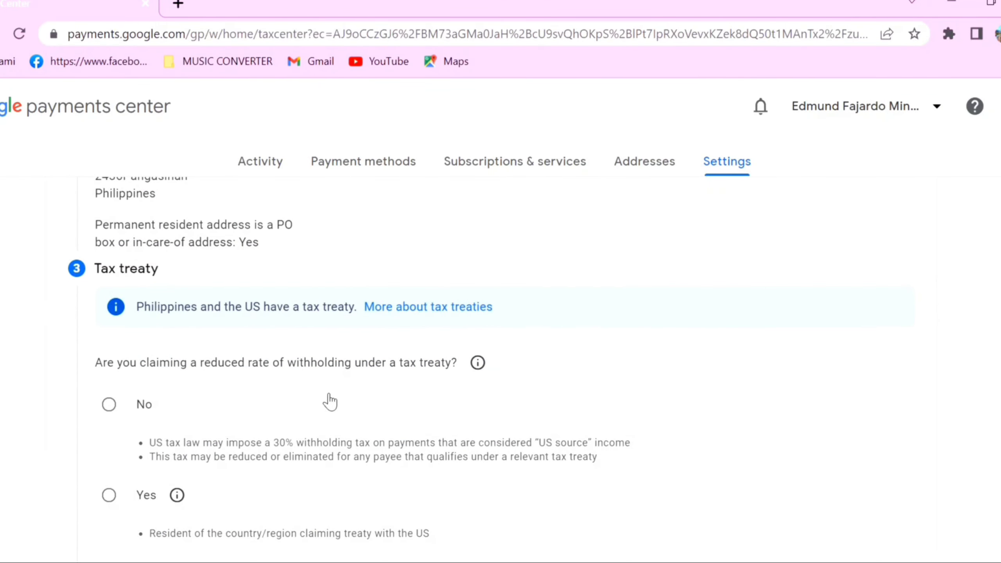
scroll(327, 406, "down", 2)
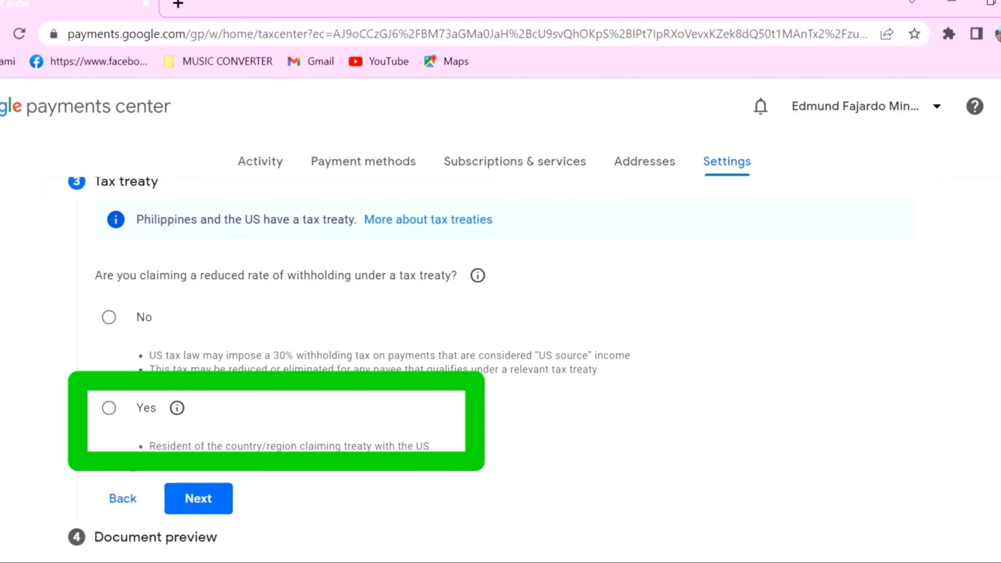
left_click(110, 410)
scroll(277, 465, "down", 4)
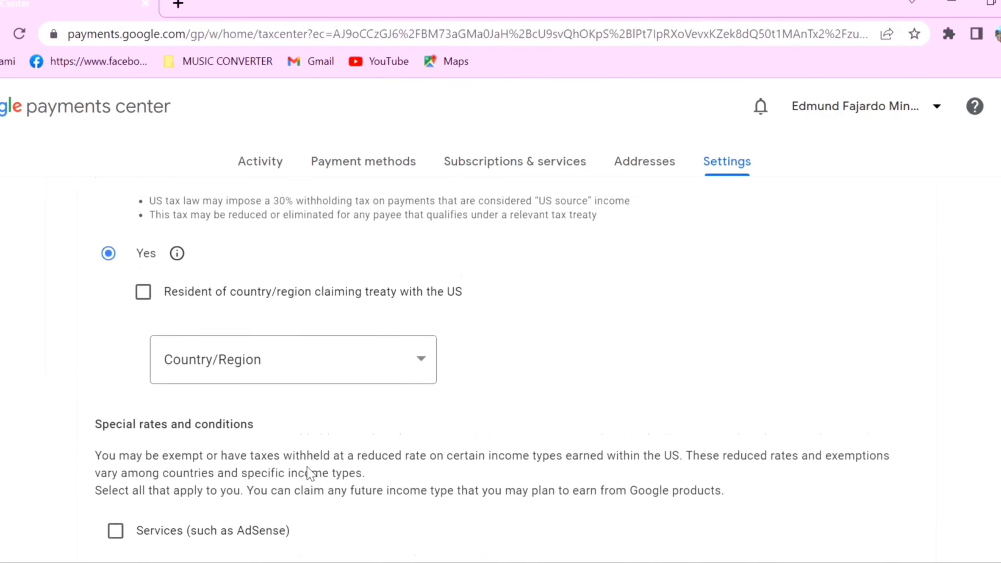
left_click(421, 341)
scroll(422, 341, "down", 8)
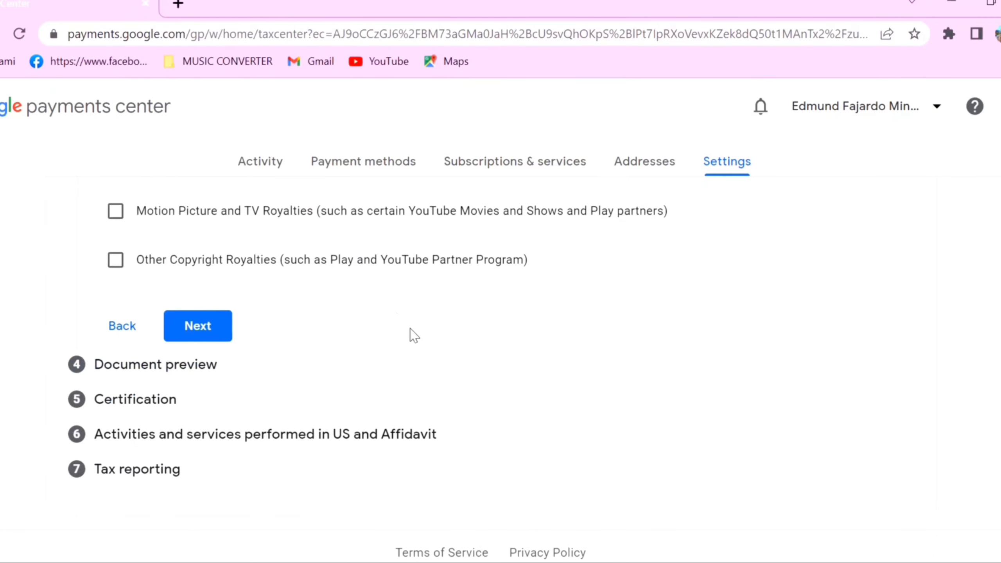
scroll(409, 335, "up", 8)
left_click(421, 341)
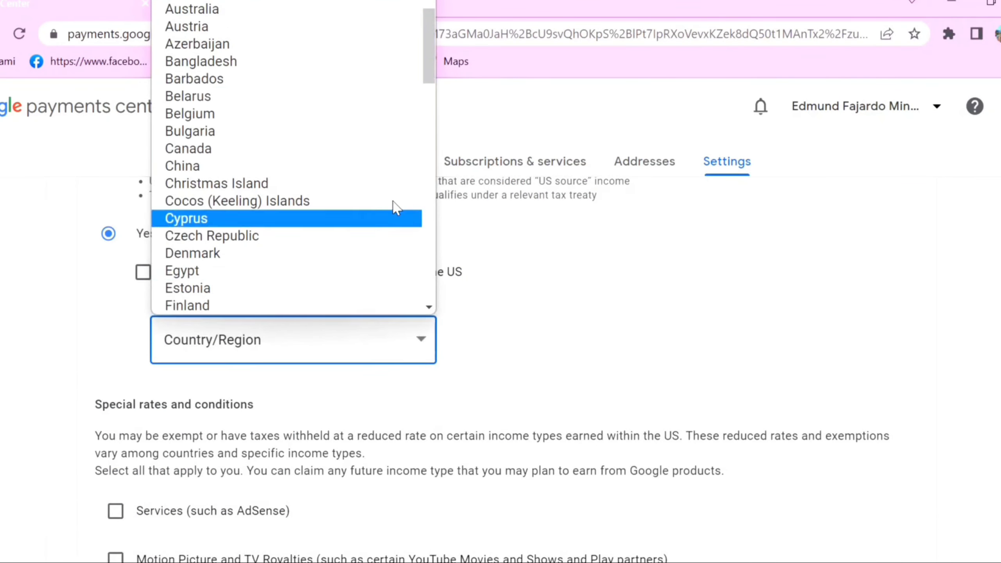
scroll(328, 125, "down", 15)
scroll(326, 123, "up", 3)
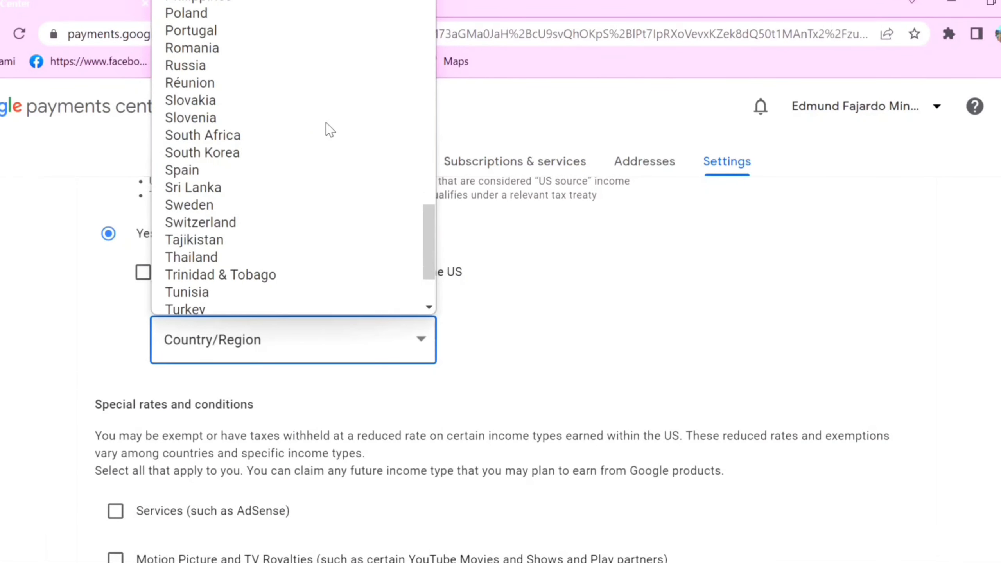
left_click(241, 154)
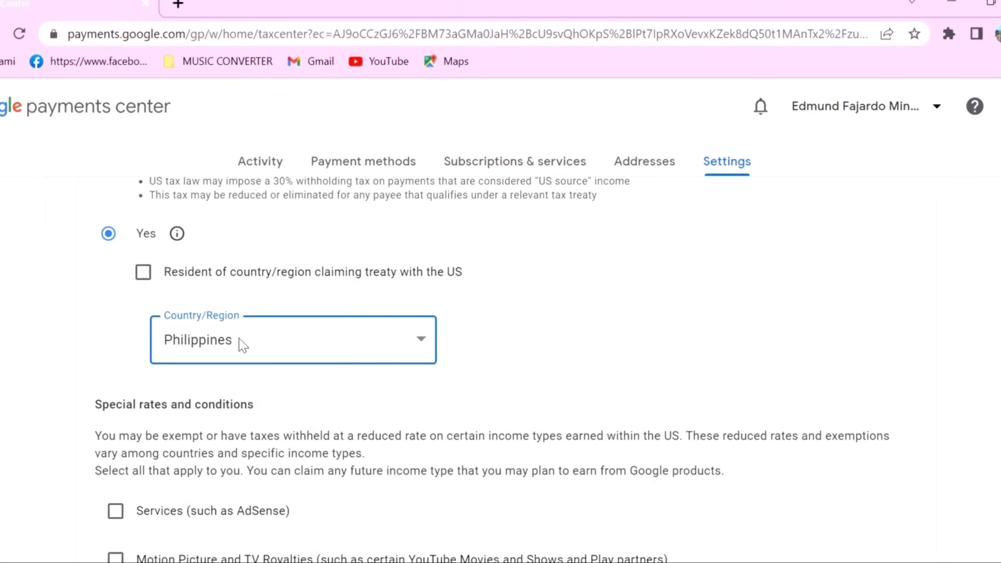
left_click(143, 273)
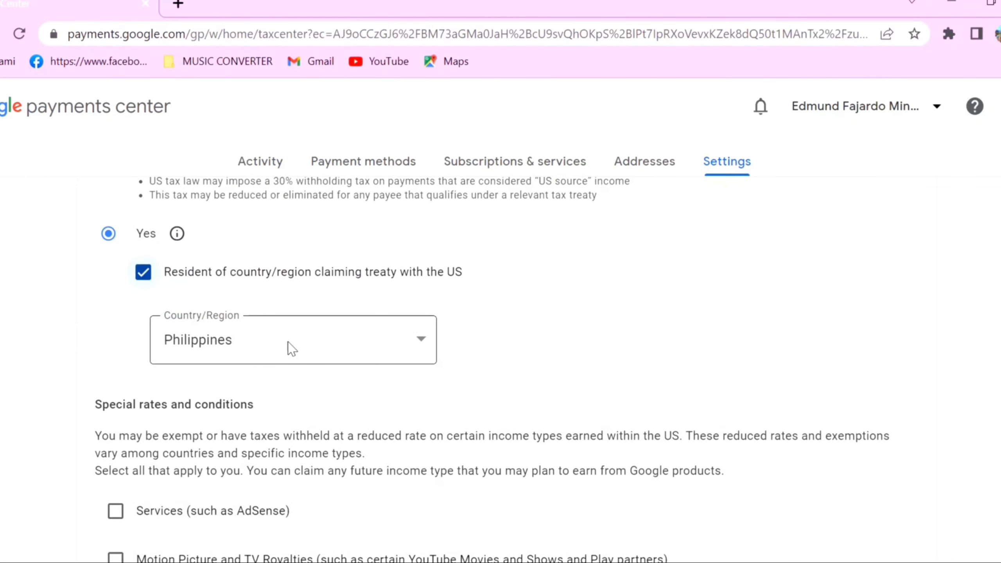
scroll(357, 349, "down", 2)
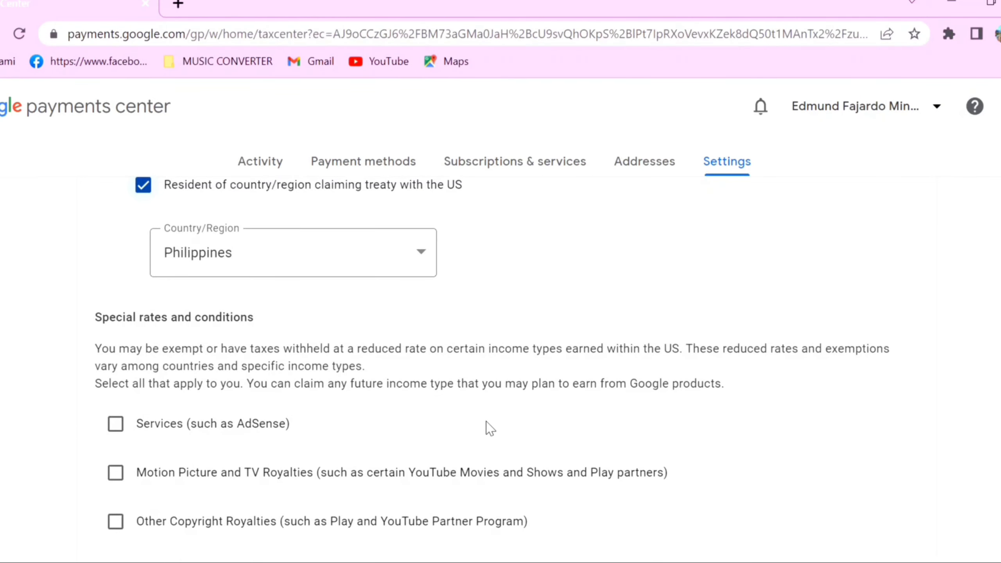
scroll(457, 420, "down", 2)
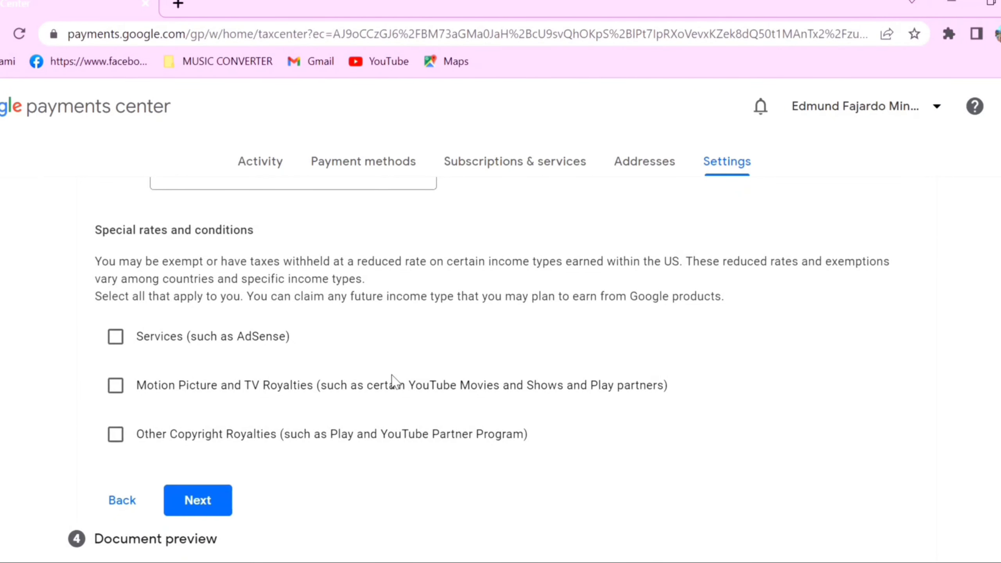
Step: Claim Services income under Article 8 paragraph 1 at 0% reduced treaty rate, certifying treaty terms
left_click(115, 336)
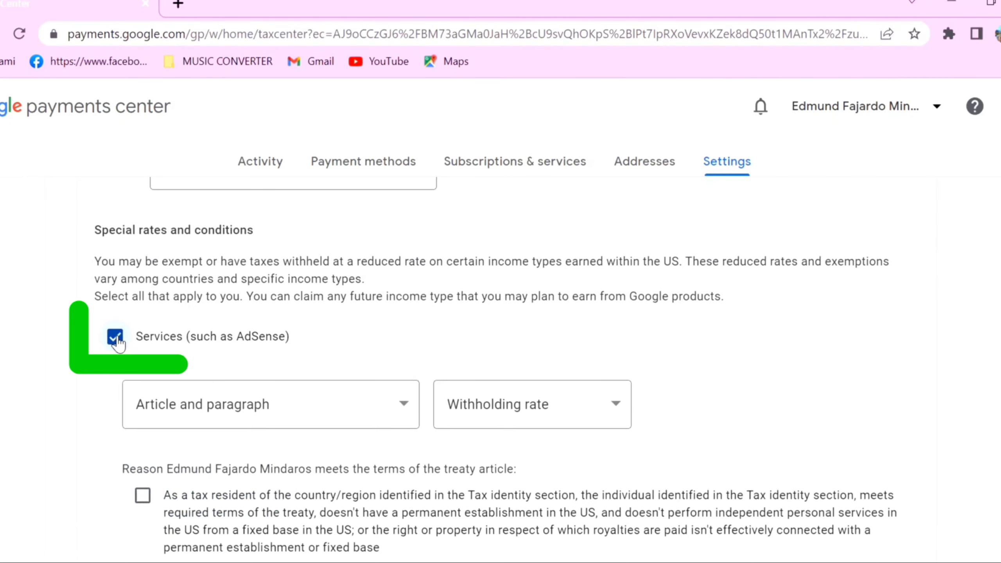
left_click(405, 409)
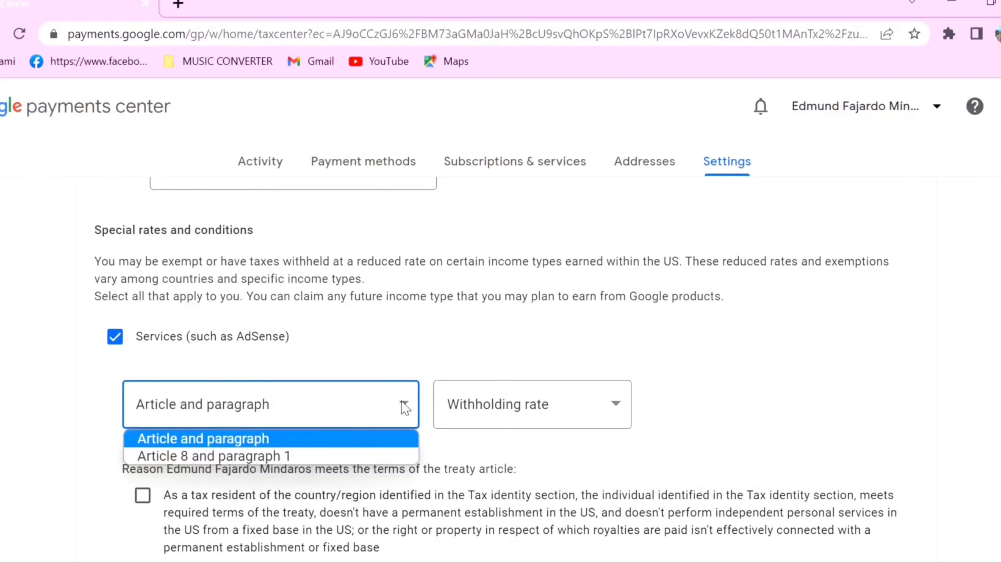
left_click(343, 448)
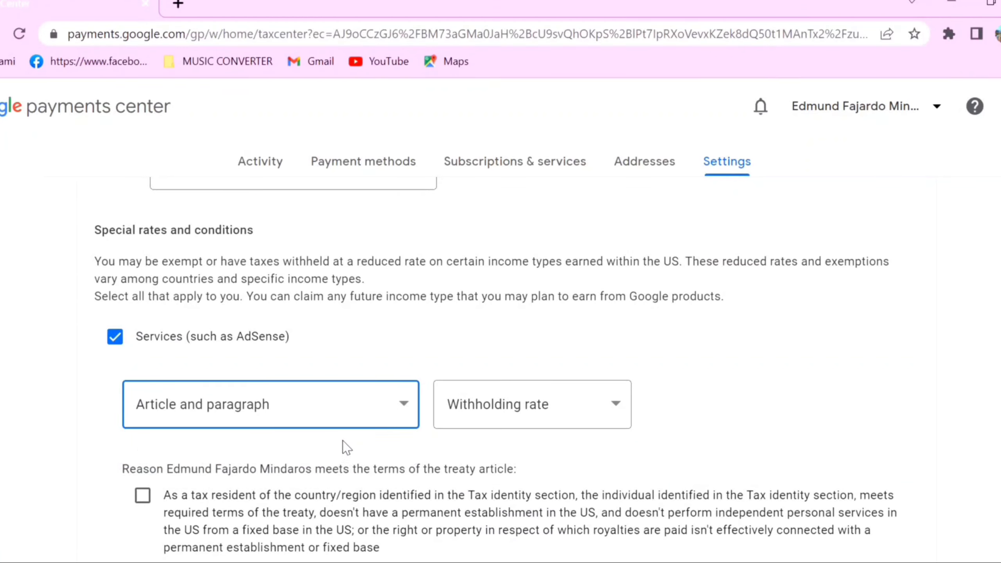
left_click(616, 406)
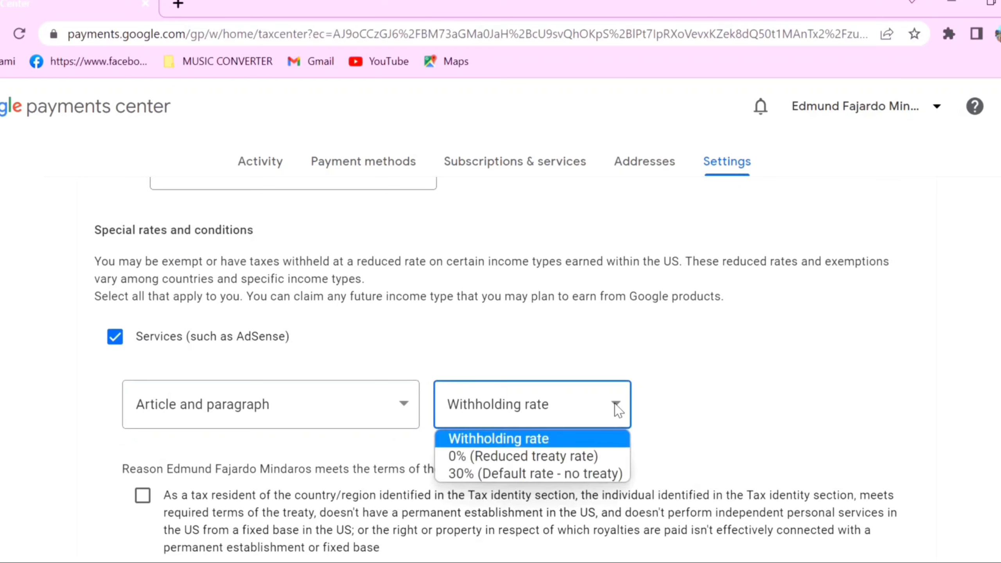
left_click(568, 460)
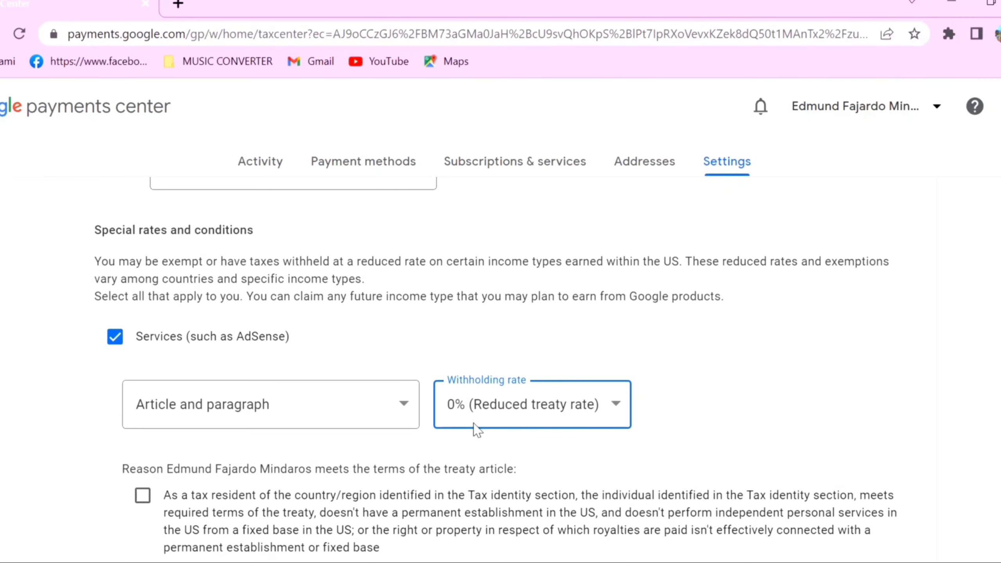
scroll(394, 422, "down", 3)
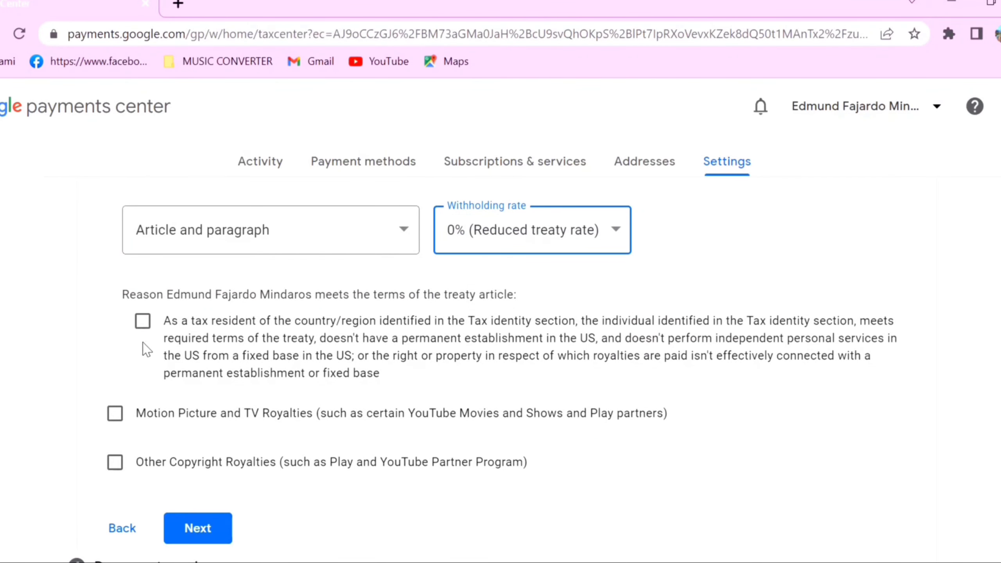
left_click(142, 322)
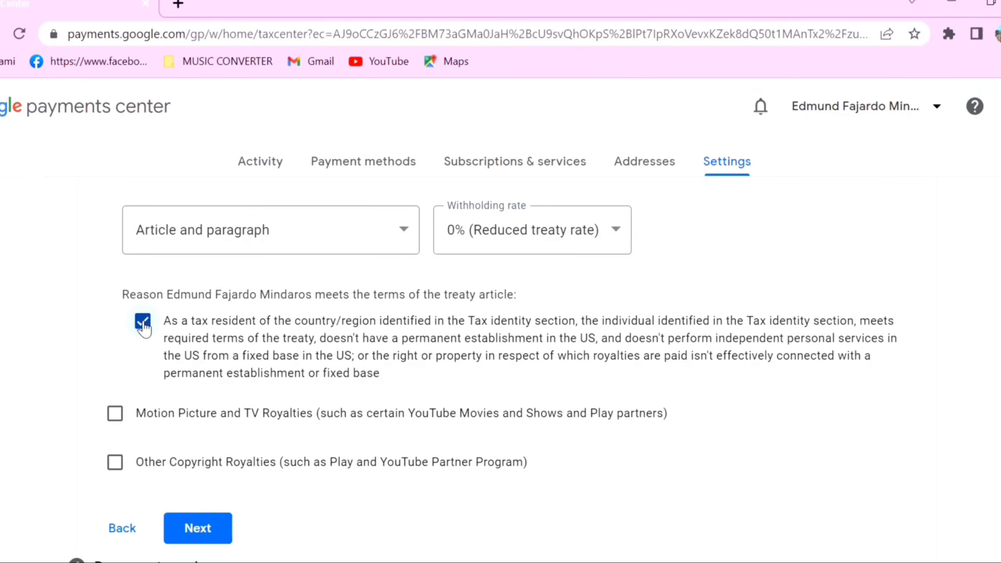
scroll(355, 361, "up", 4)
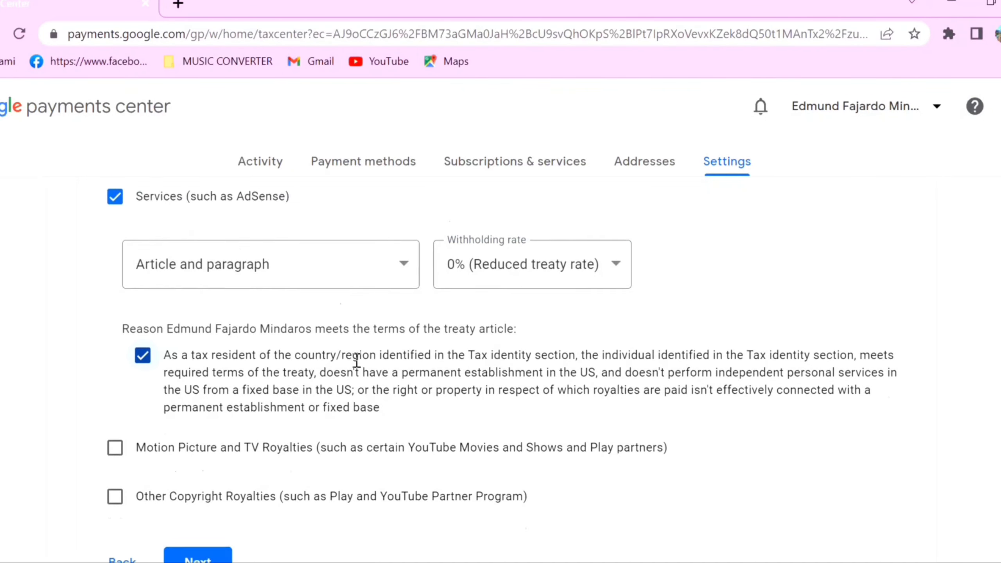
scroll(335, 384, "down", 2)
scroll(328, 395, "down", 3)
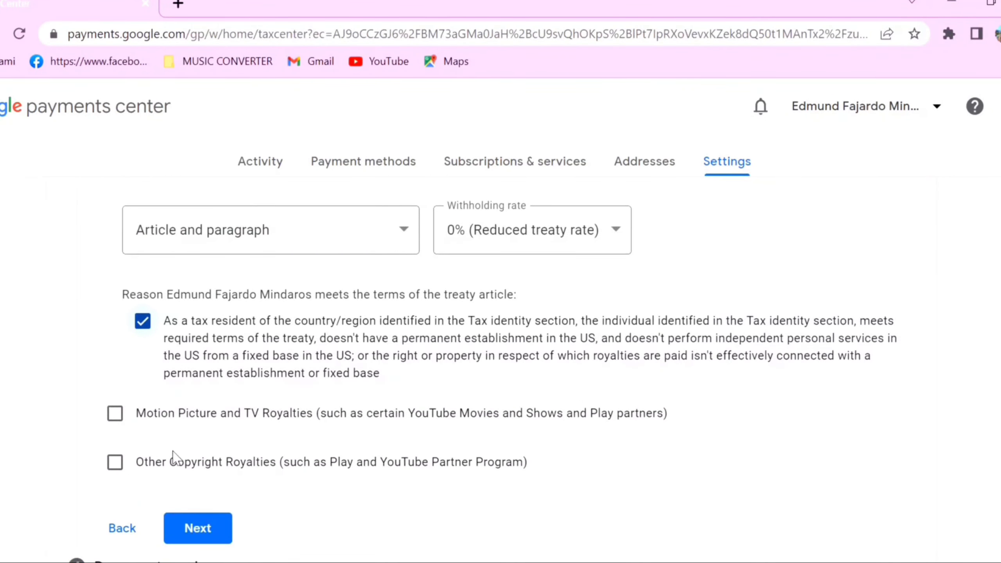
Step: Add Motion Picture and TV Royalties under Article 13 paragraph 2A at 15%, certifying treaty terms
left_click(114, 415)
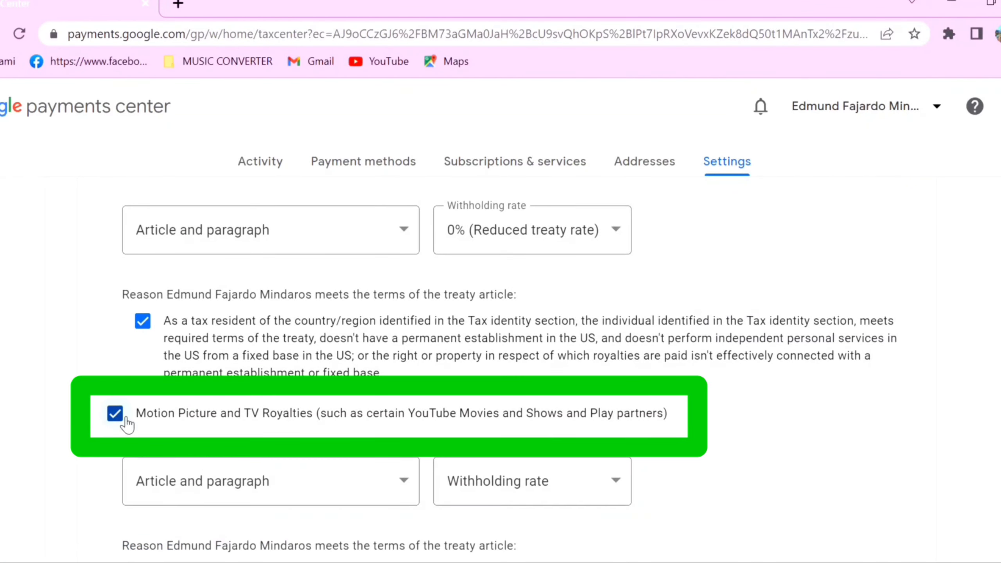
left_click(392, 481)
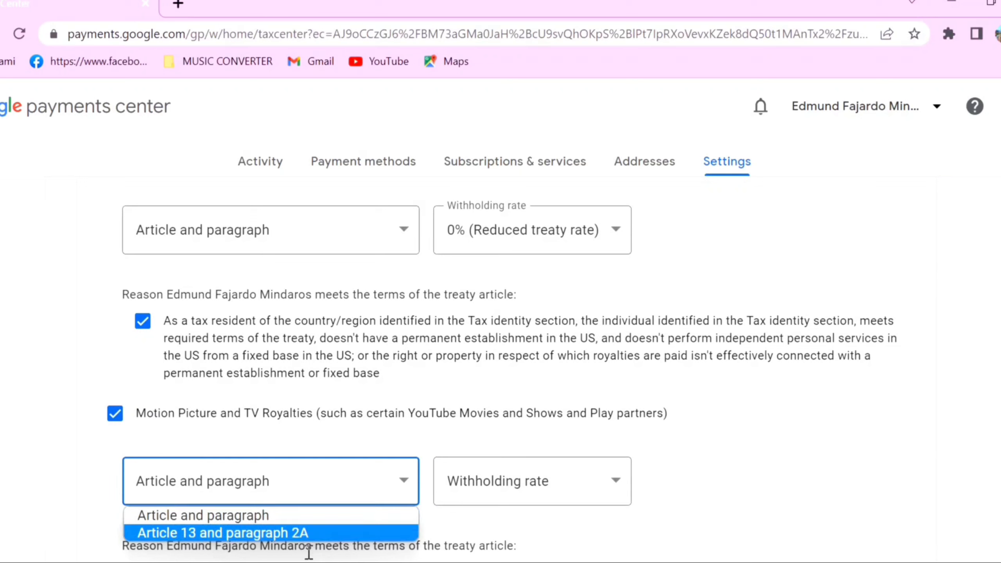
left_click(303, 534)
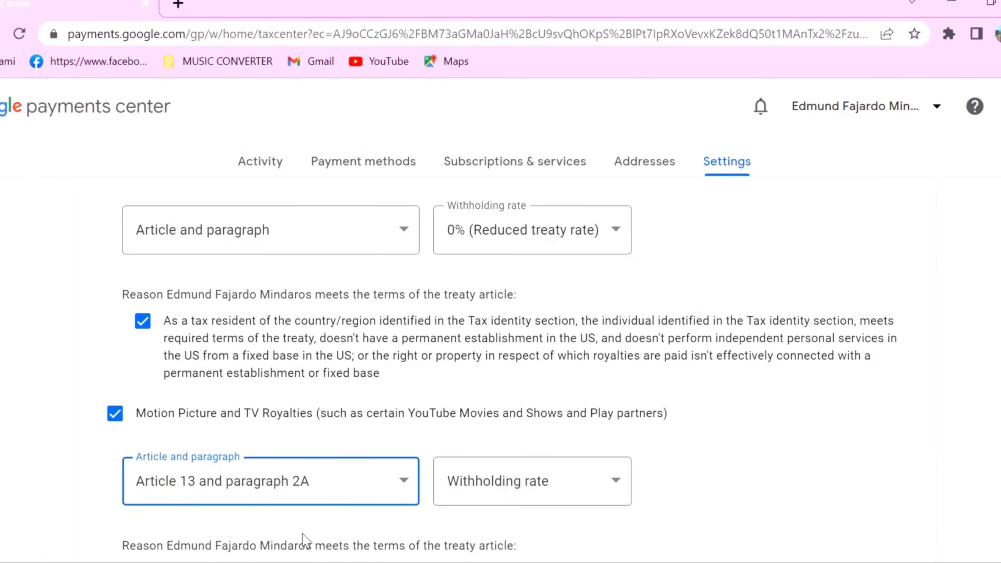
left_click(612, 482)
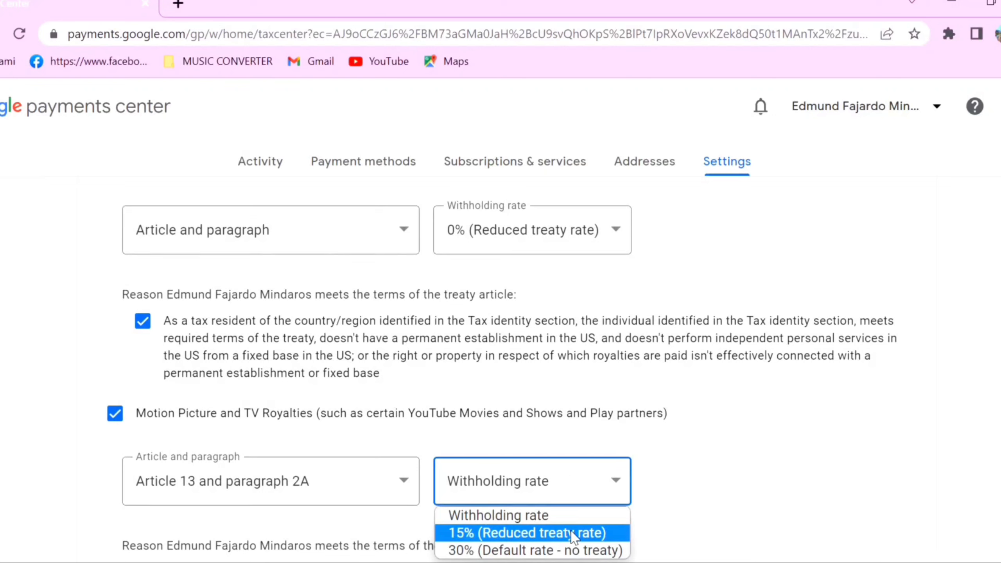
left_click(551, 533)
scroll(556, 513, "down", 4)
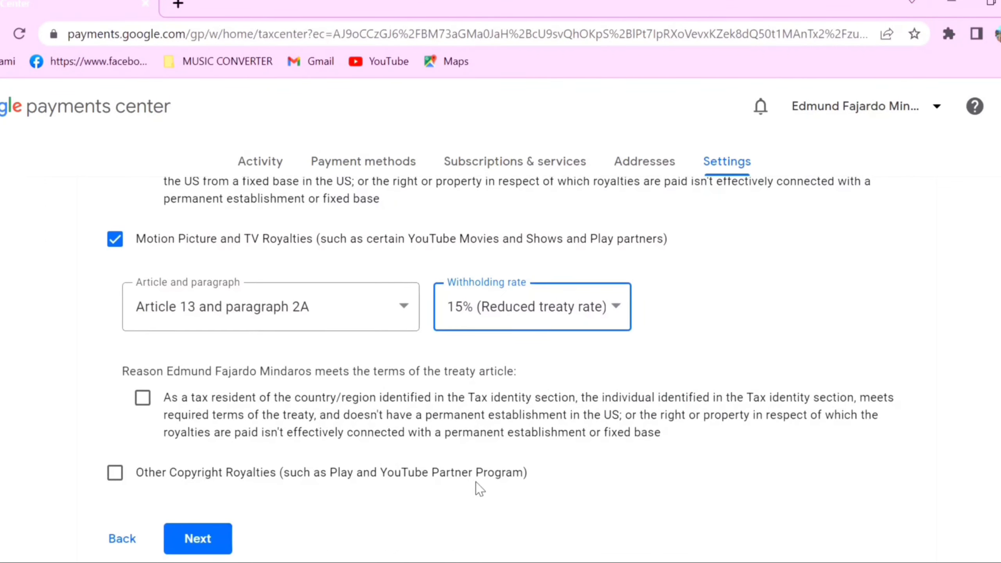
left_click(142, 399)
scroll(238, 439, "down", 2)
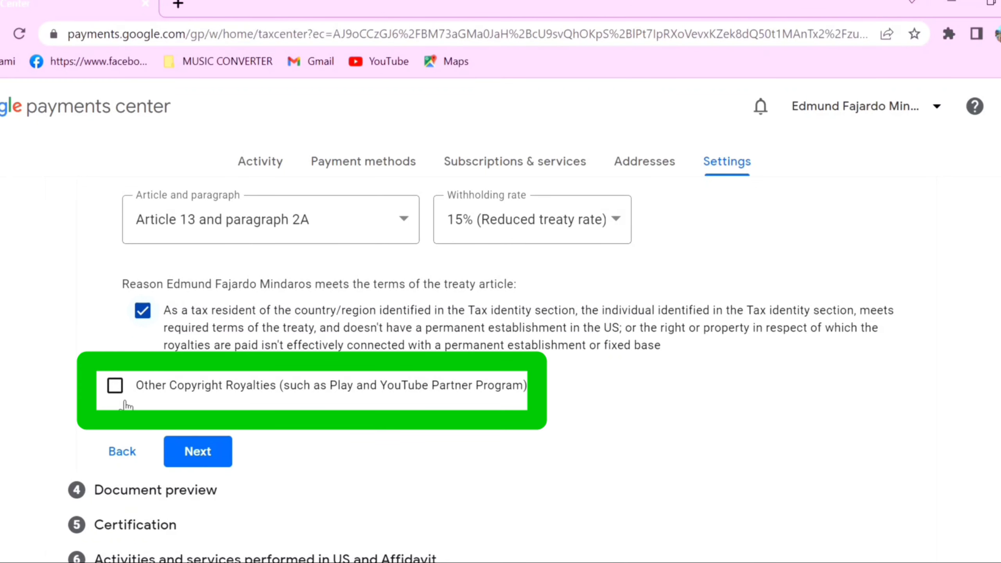
Step: Add Other Copyright Royalties under Article 13 paragraph 2A at 15%, certify terms, and continue
left_click(116, 387)
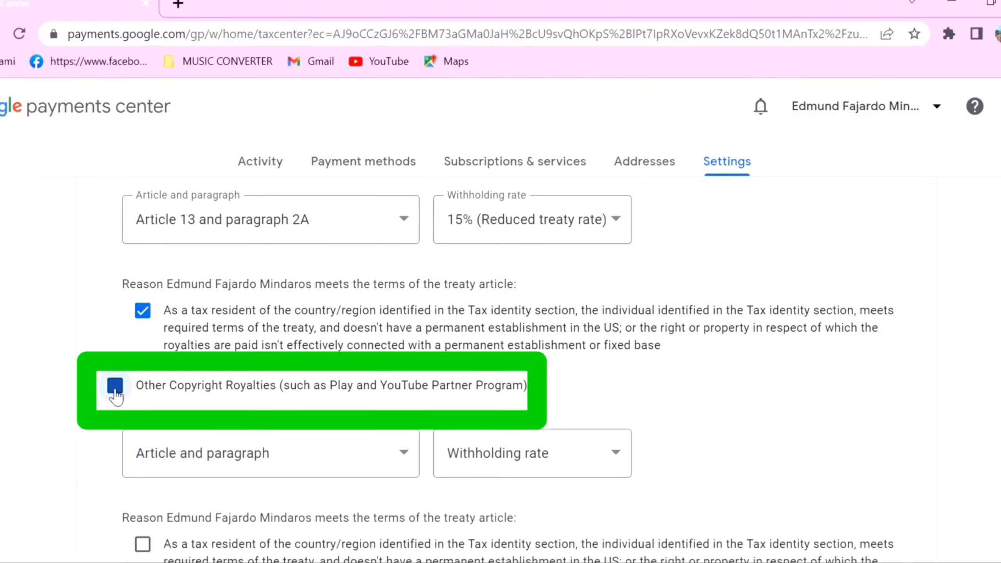
left_click(402, 455)
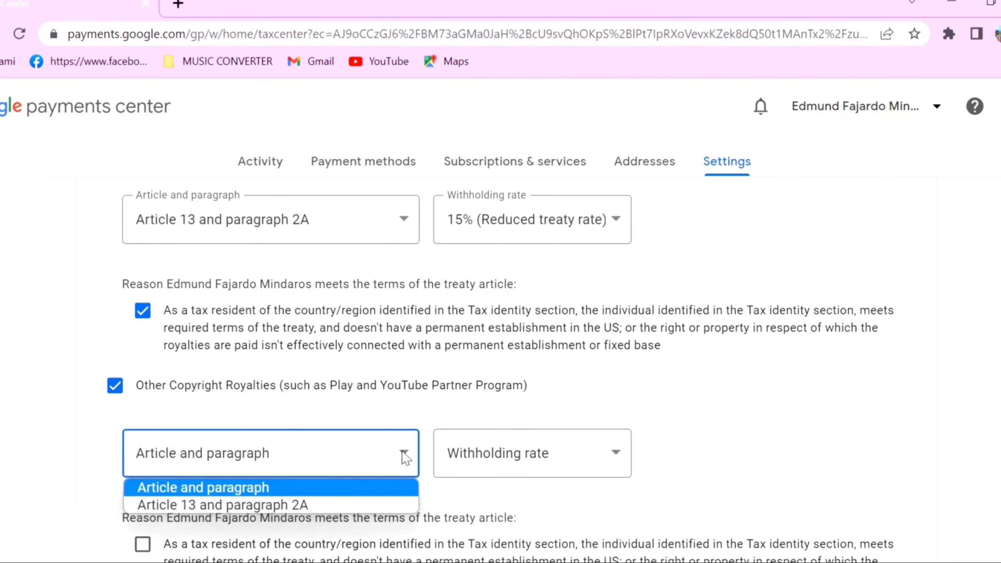
left_click(298, 507)
left_click(621, 460)
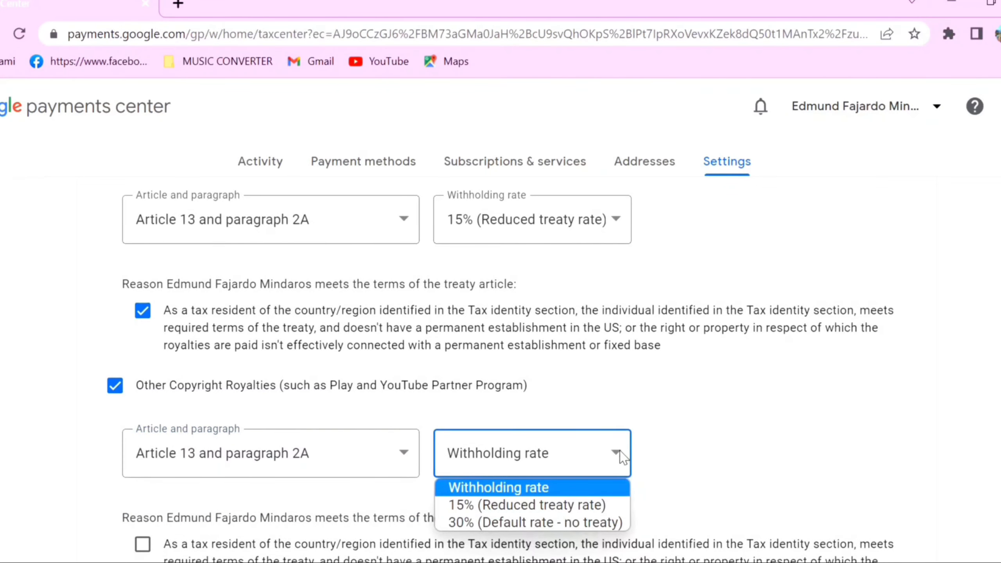
left_click(557, 509)
scroll(556, 480, "down", 4)
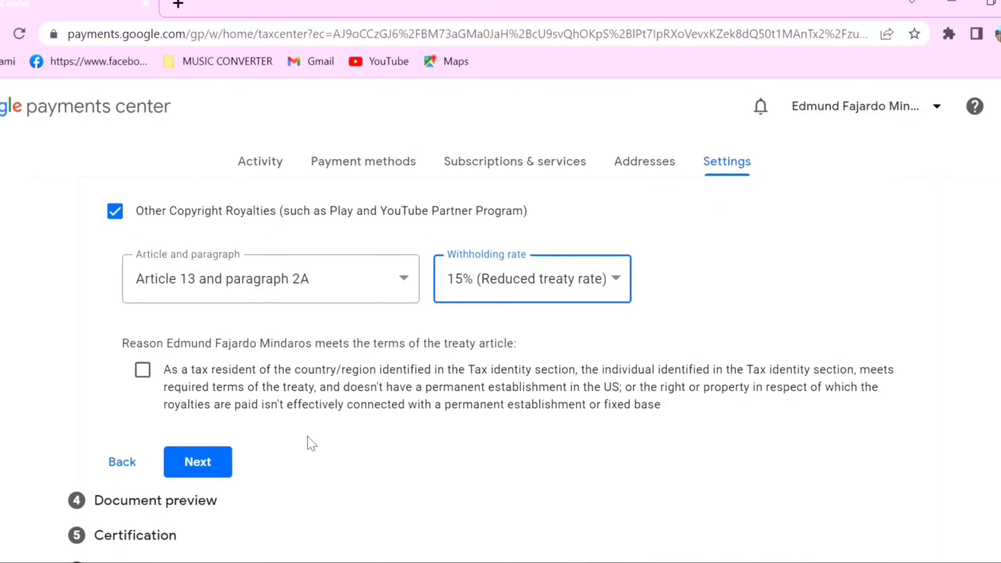
left_click(144, 373)
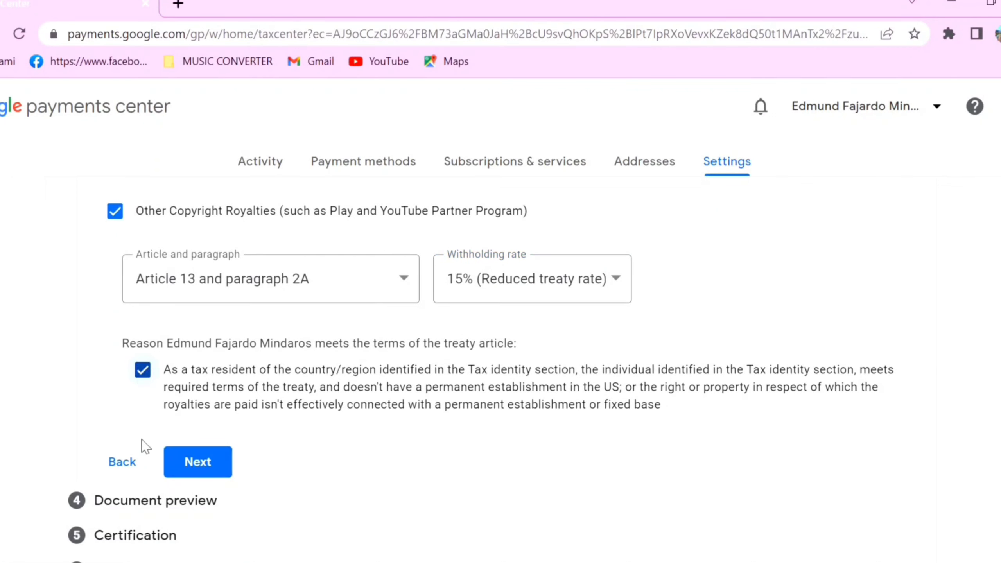
left_click(207, 466)
left_click(205, 465)
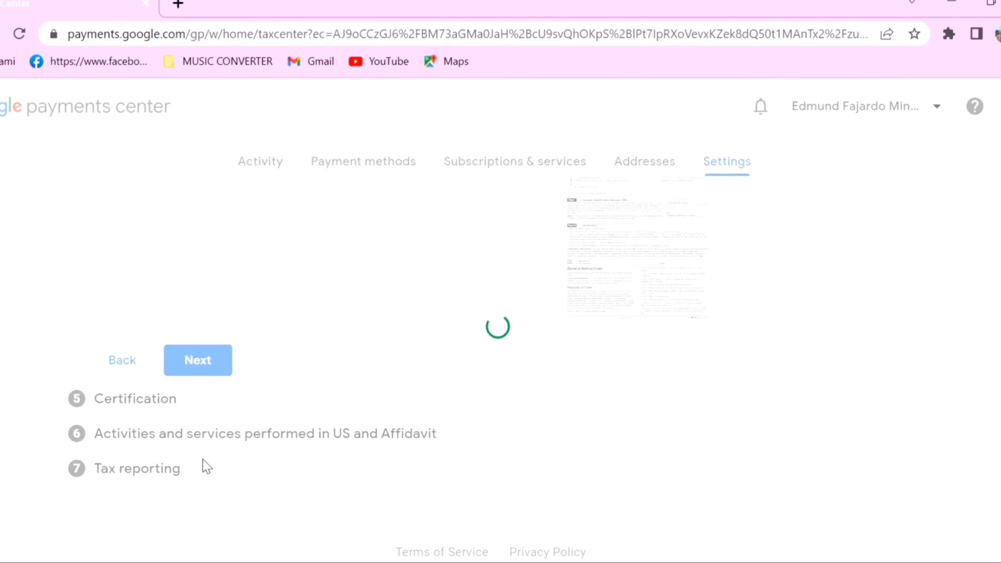
Step: Confirm the four generated W-8BEN forms were reviewed and continue to Certification
scroll(252, 424, "up", 10)
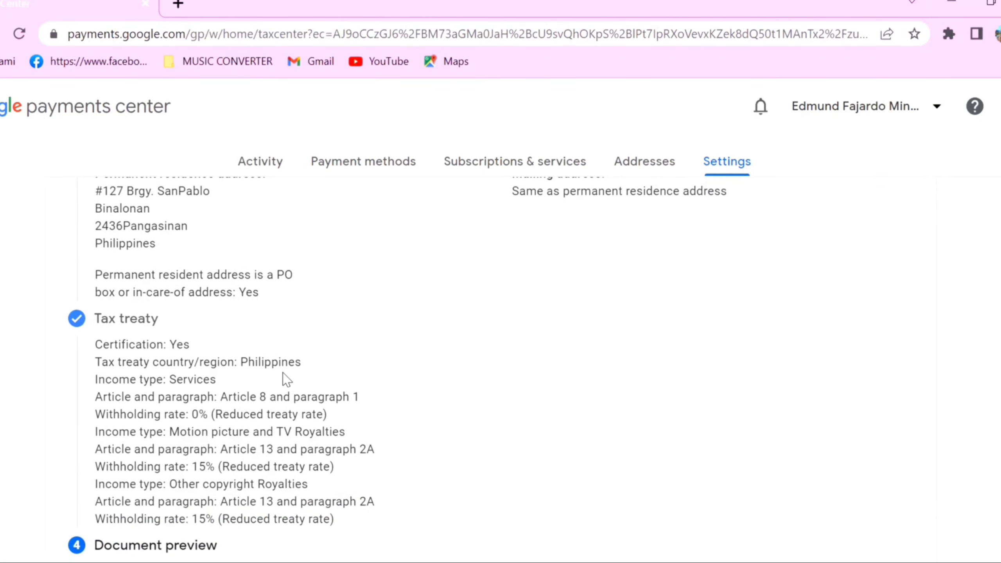
scroll(284, 380, "up", 2)
scroll(356, 338, "down", 2)
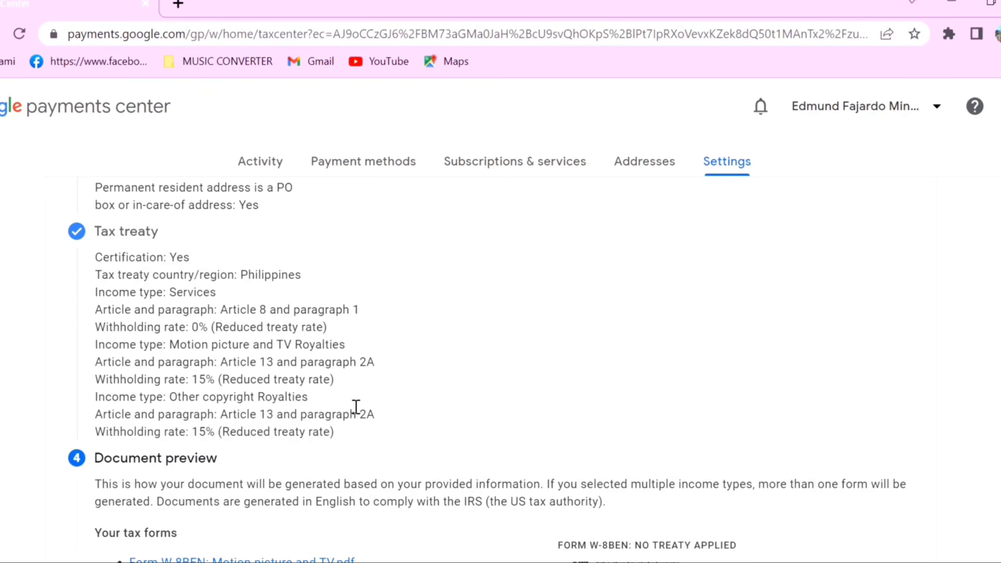
scroll(356, 406, "down", 6)
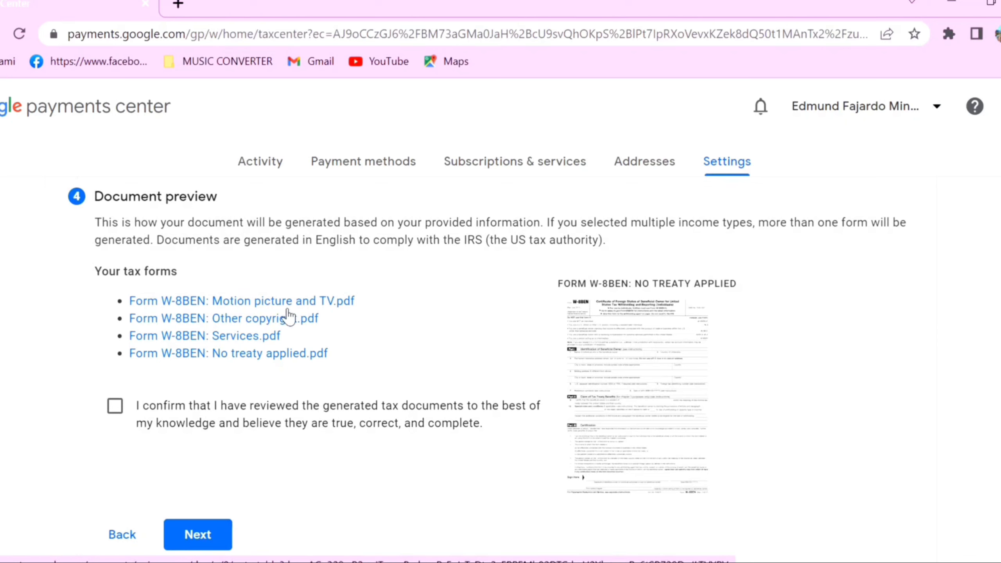
left_click(115, 406)
left_click(198, 534)
scroll(366, 375, "down", 5)
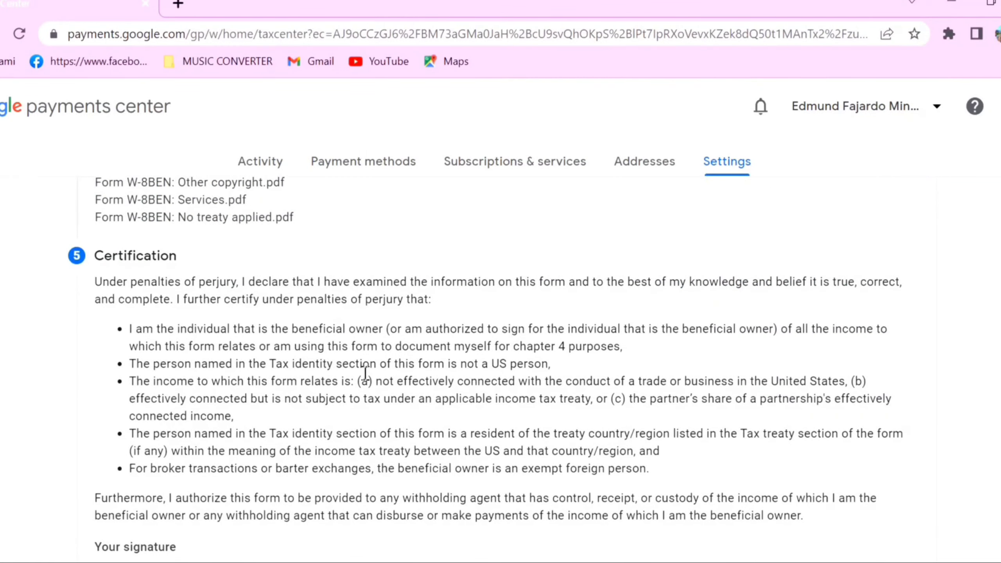
Step: Sign as the listed person acting on own behalf, entering your full legal name, and continue
scroll(366, 375, "up", 4)
scroll(365, 381, "down", 8)
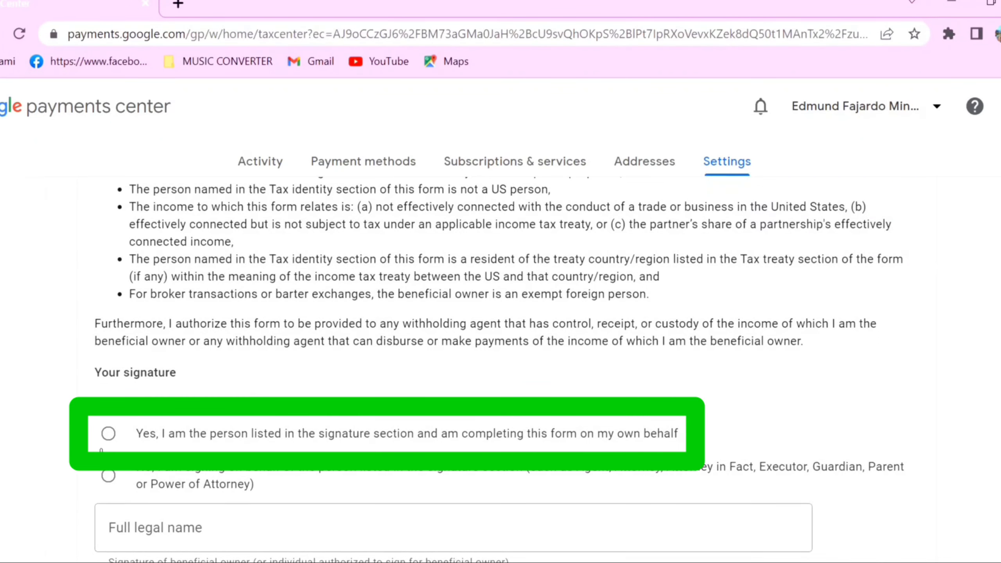
left_click(109, 435)
scroll(109, 435, "down", 2)
left_click(276, 443)
left_click(199, 526)
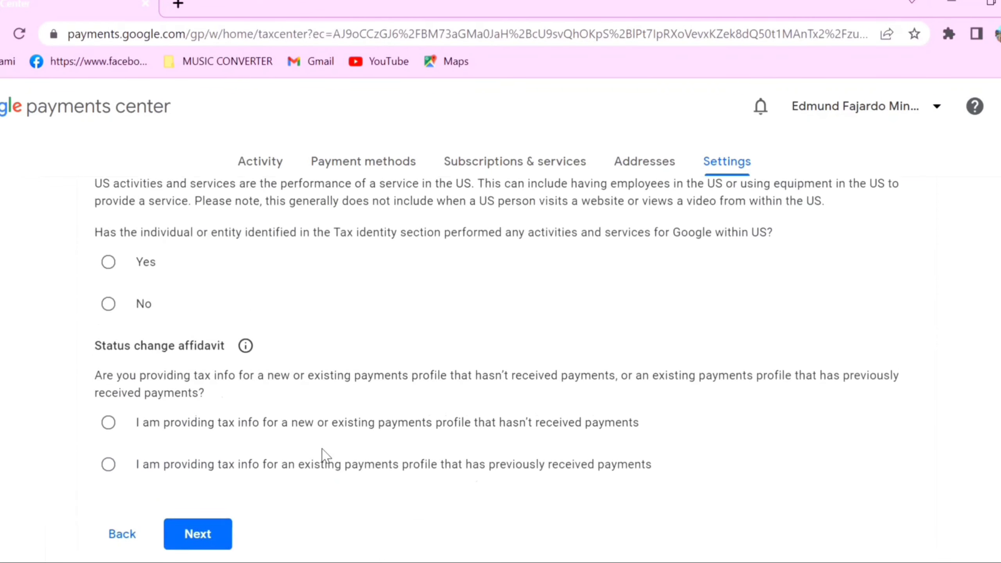
scroll(321, 456, "up", 5)
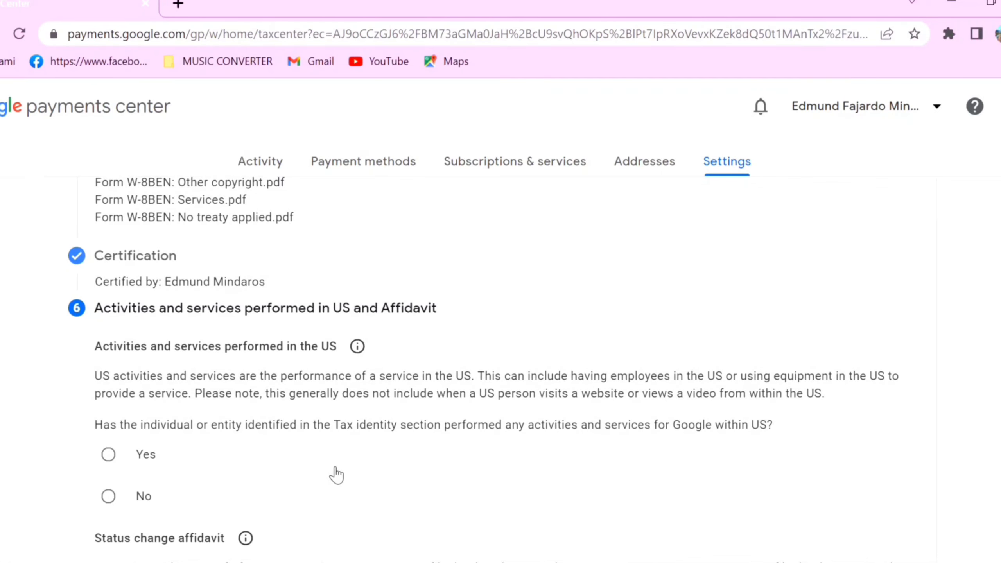
Step: Answer No to US activities, certify services outside the US, and declare the profile previously paid
scroll(291, 477, "down", 2)
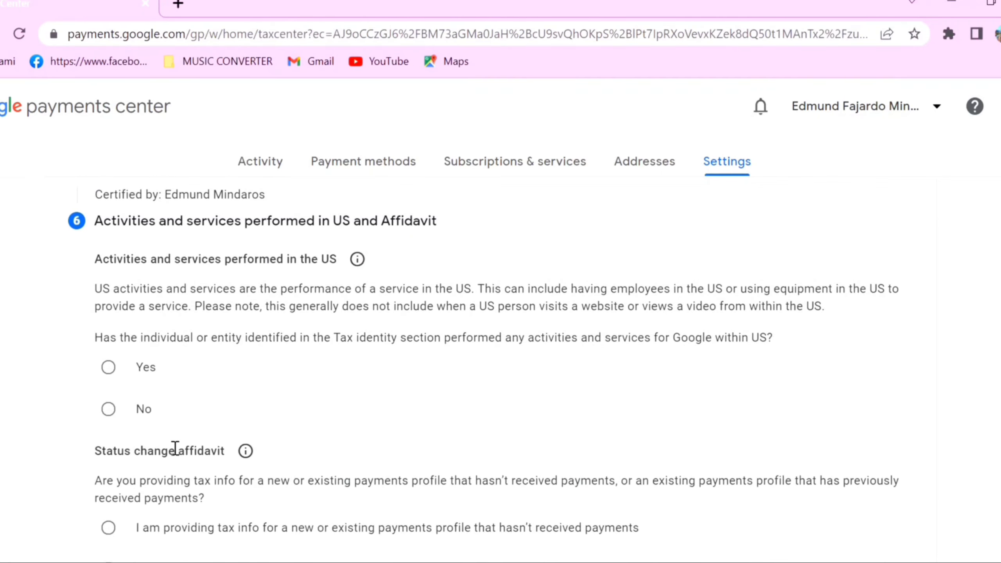
left_click(109, 411)
left_click(129, 448)
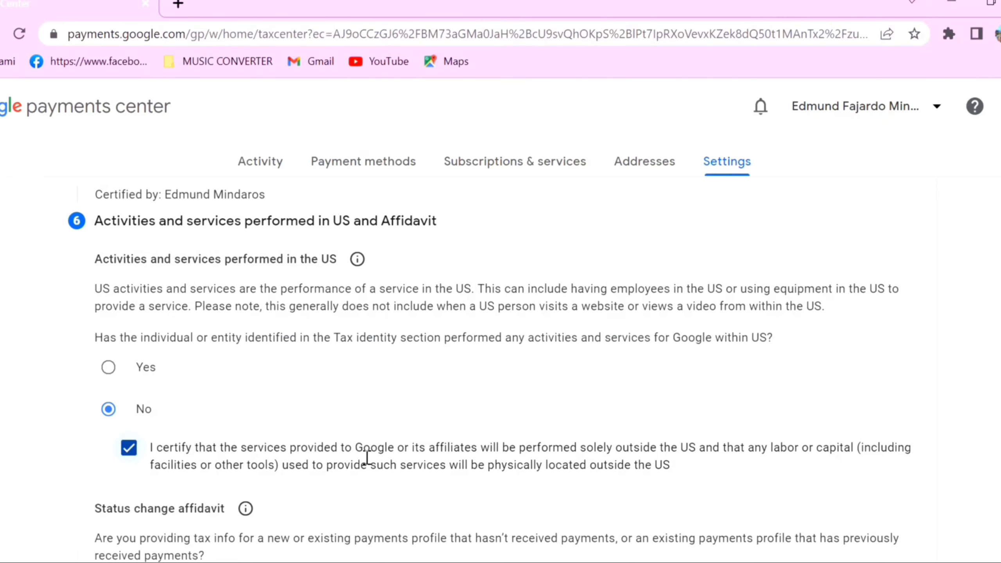
scroll(366, 457, "down", 4)
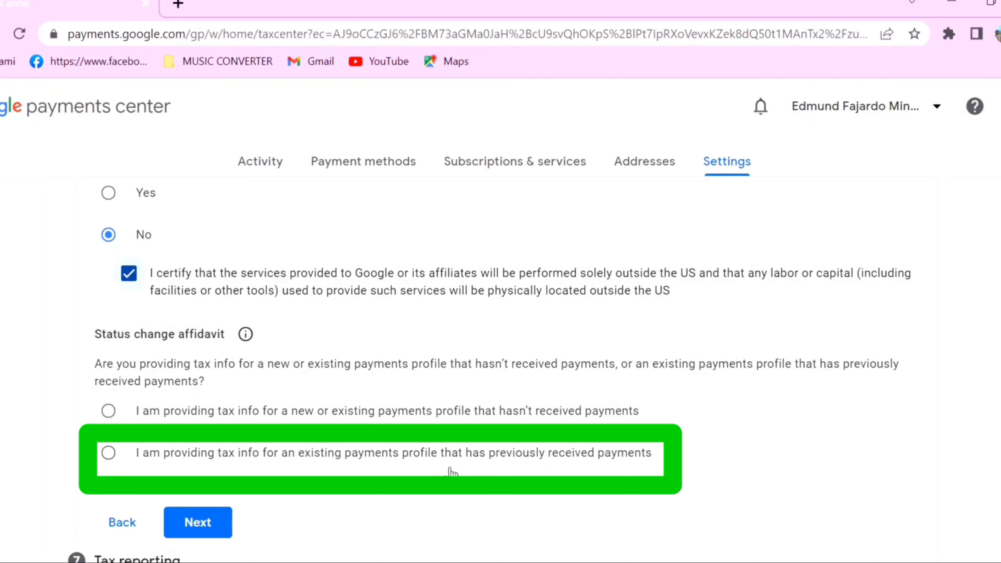
left_click(110, 456)
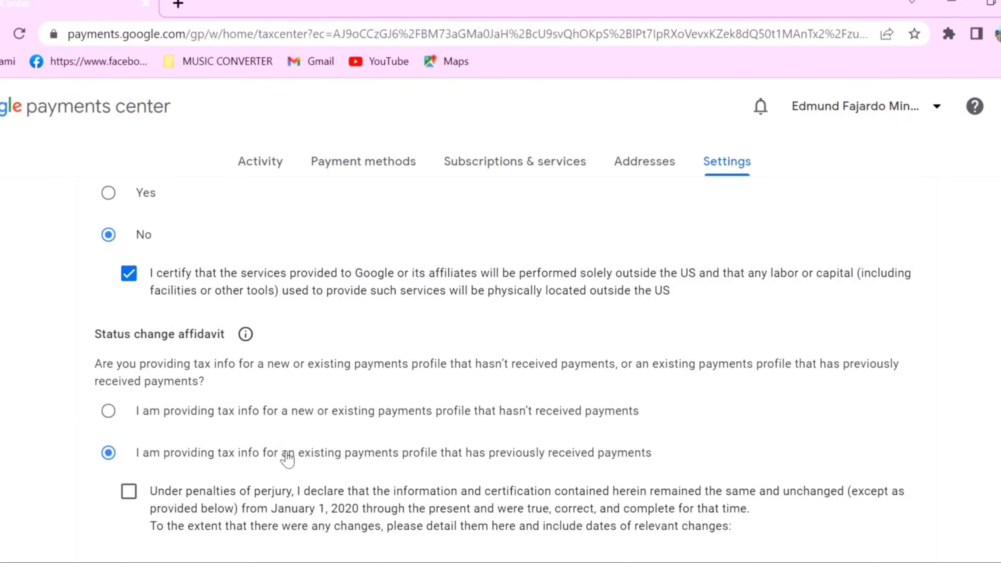
scroll(288, 460, "down", 2)
scroll(293, 460, "down", 10)
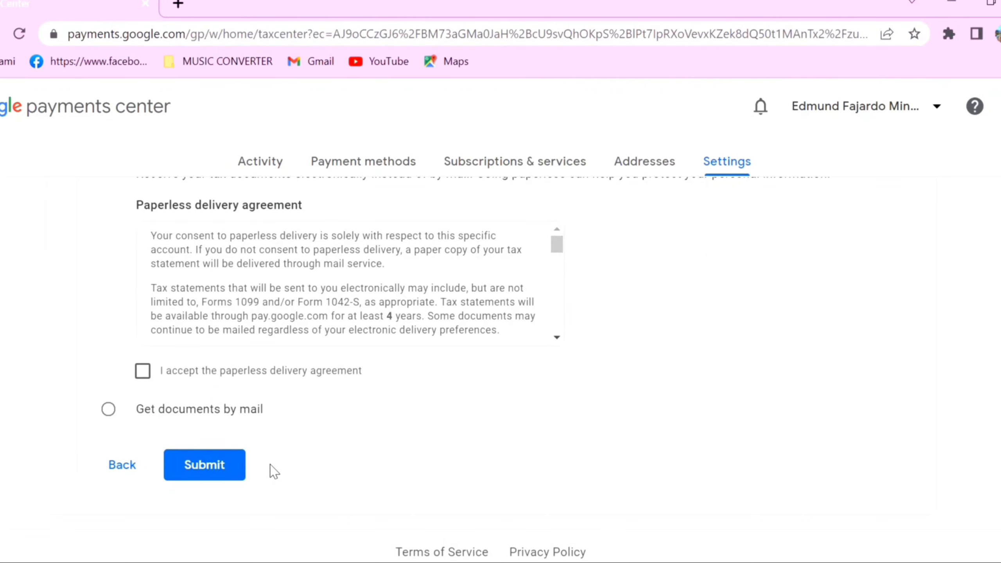
Step: Accept the paperless delivery agreement with Go paperless kept selected, and submit the W-8BEN tax form
scroll(274, 471, "up", 8)
scroll(275, 471, "down", 6)
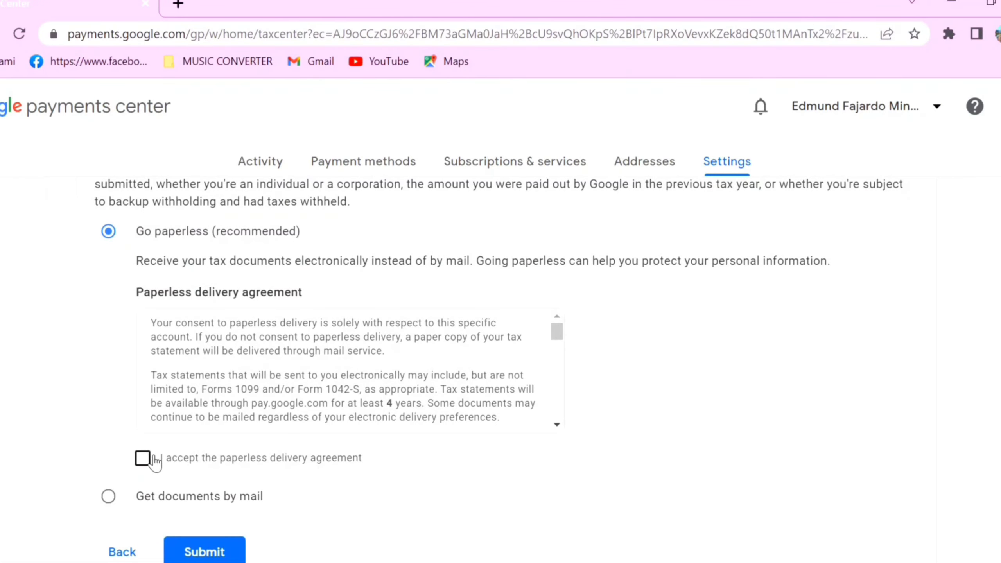
scroll(148, 460, "up", 4)
scroll(150, 459, "down", 4)
scroll(146, 474, "up", 4)
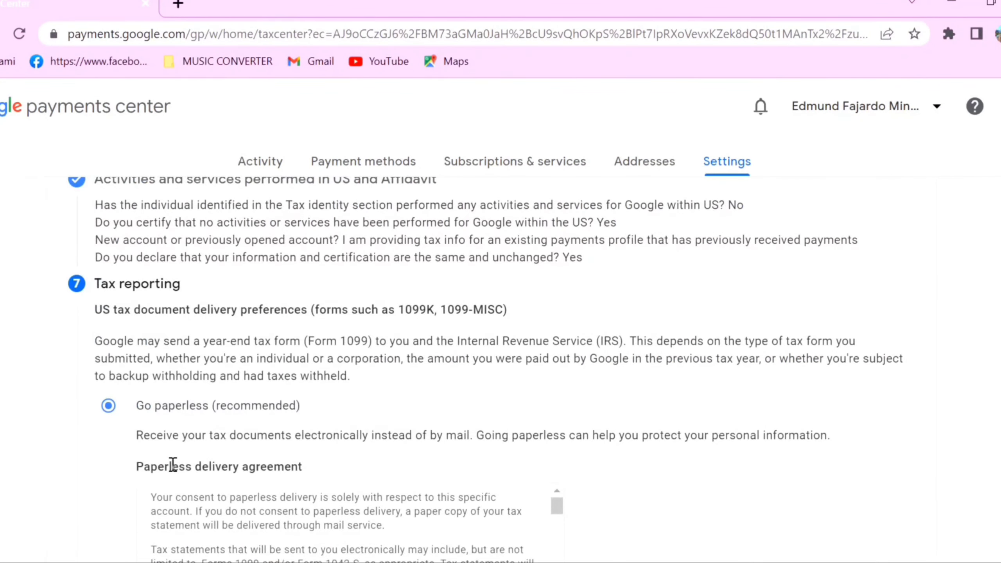
scroll(171, 464, "down", 4)
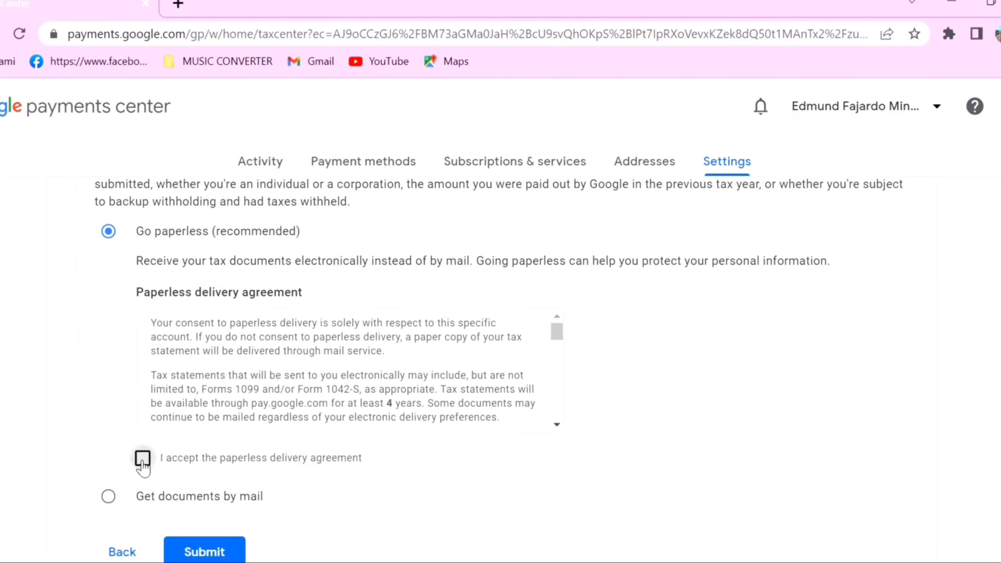
left_click(143, 459)
scroll(311, 494, "down", 2)
left_click(203, 475)
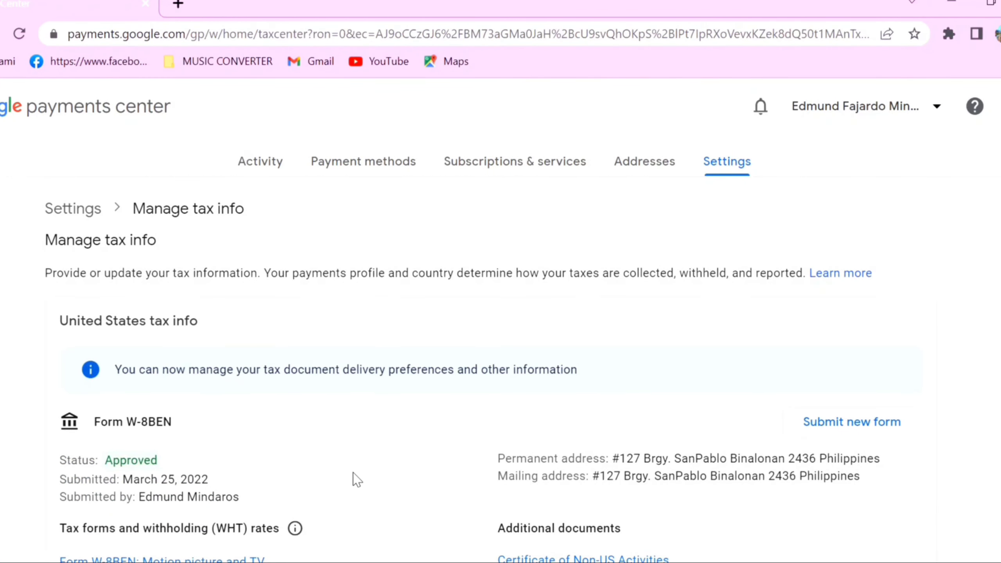
Step: Review the WHT rates on the Manage tax info page, then go to the Gmail inbox
scroll(334, 469, "down", 1)
scroll(335, 469, "down", 3)
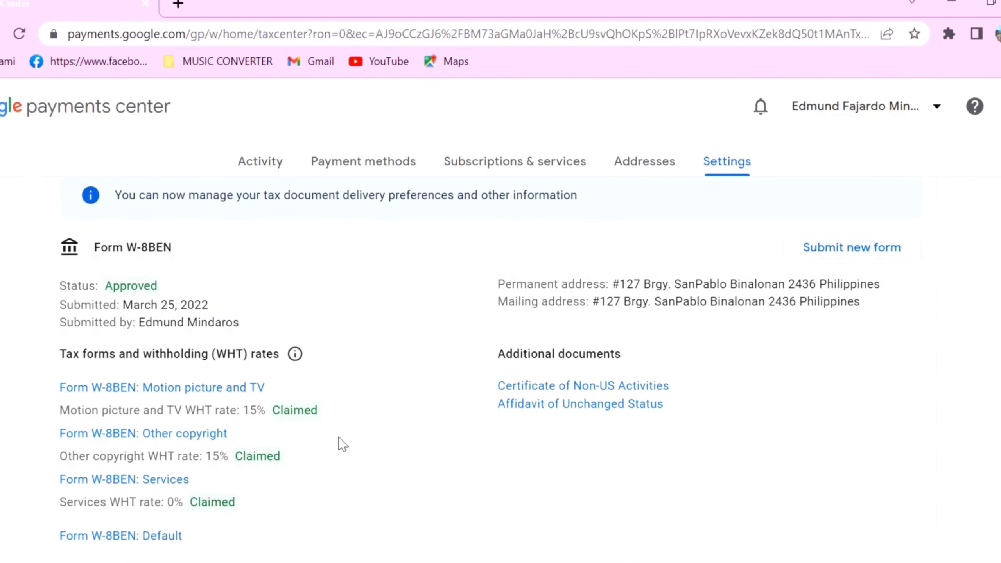
scroll(343, 445, "down", 2)
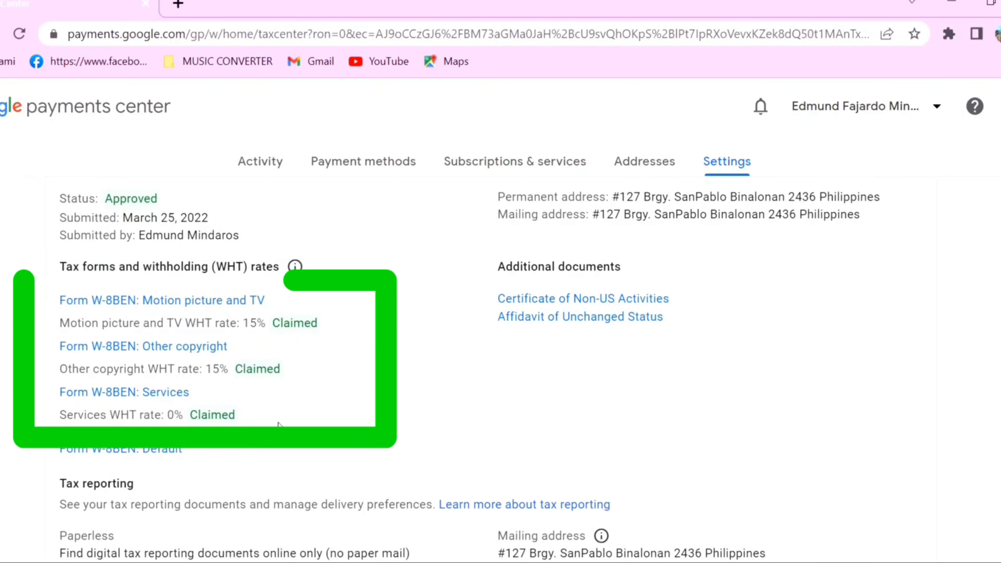
scroll(324, 394, "down", 4)
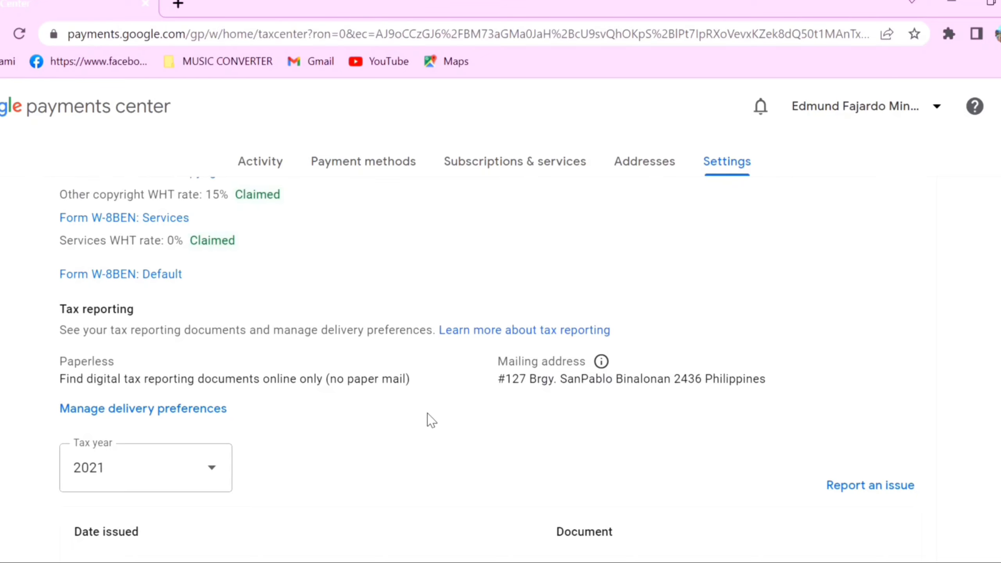
scroll(429, 419, "up", 4)
scroll(426, 418, "down", 2)
scroll(424, 418, "up", 7)
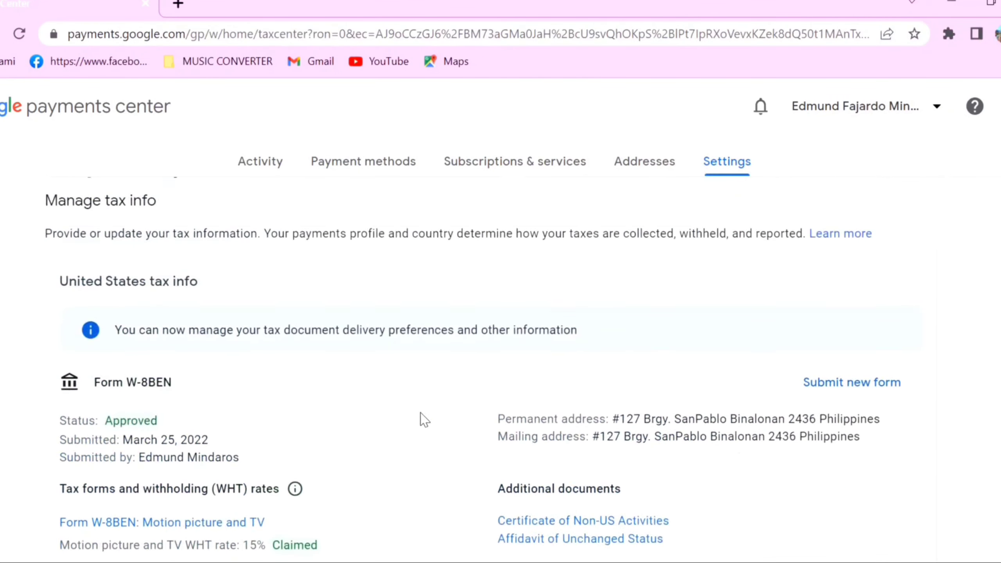
scroll(422, 419, "up", 1)
scroll(355, 389, "down", 8)
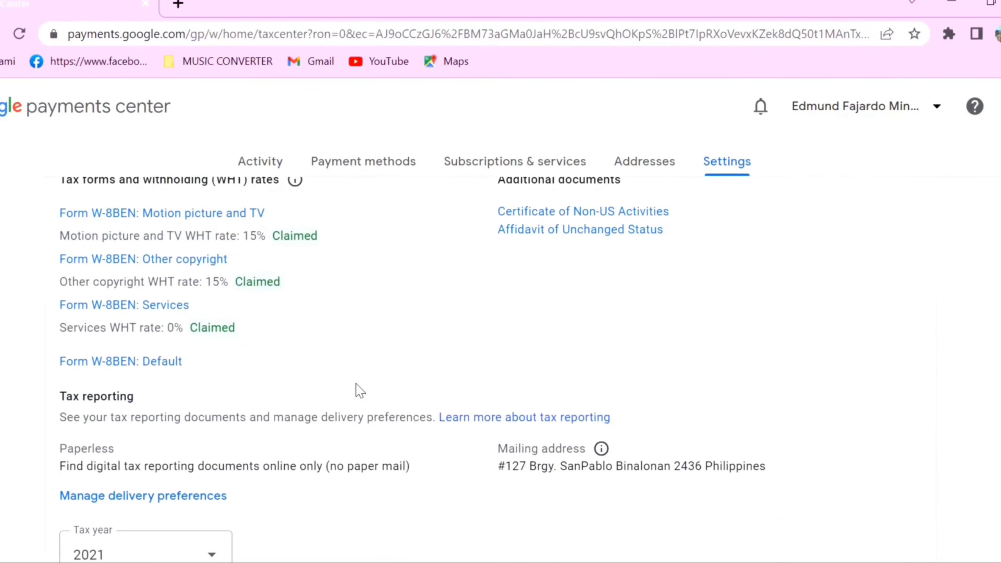
scroll(357, 388, "up", 8)
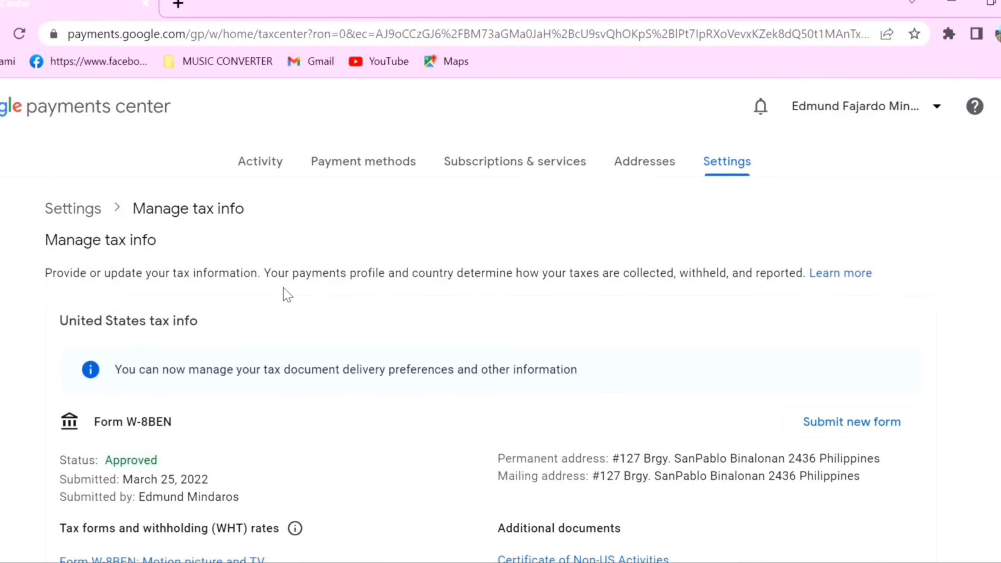
left_click(321, 62)
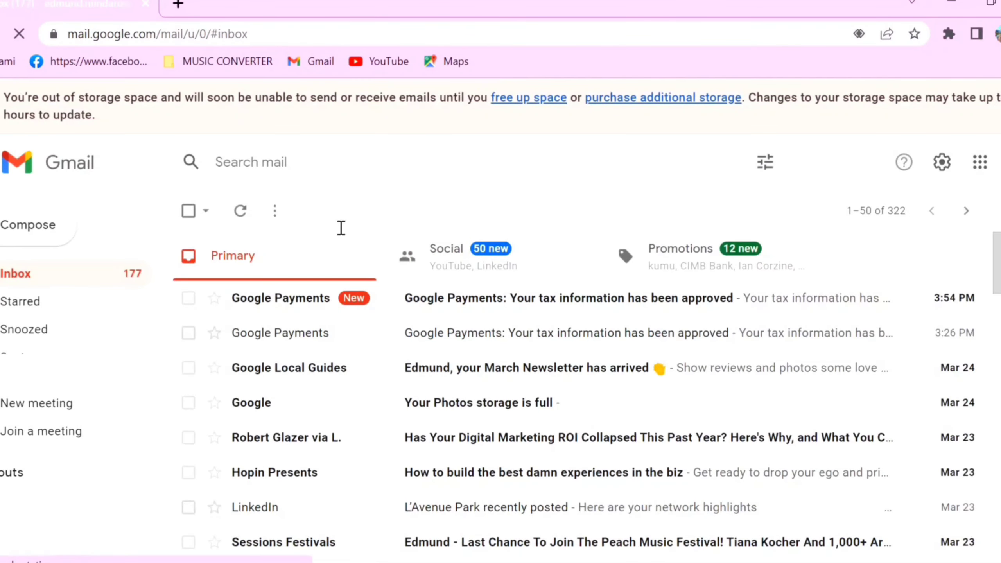
Step: Read the 'Google Payments: Your tax information has been approved' email in Gmail
left_click(458, 306)
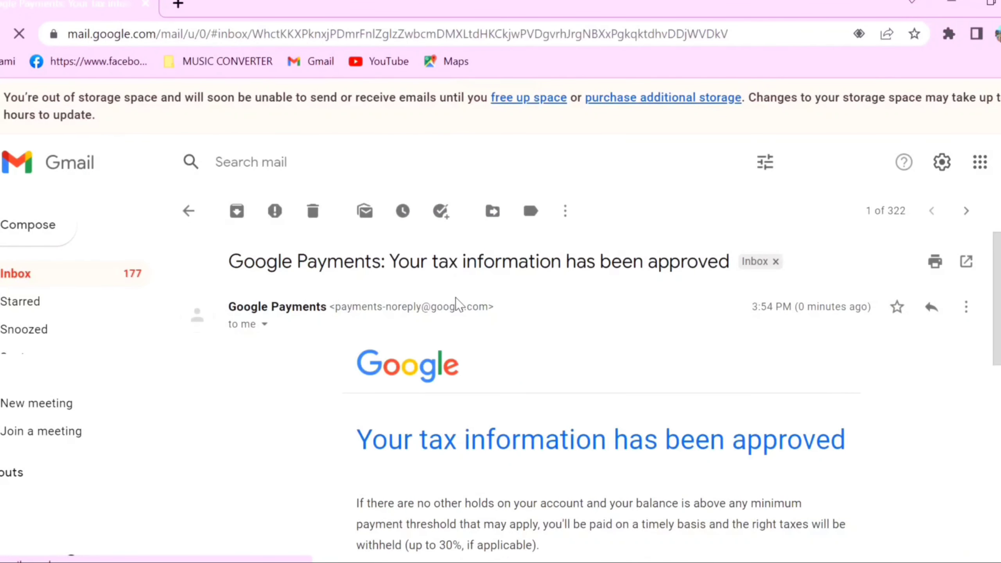
scroll(648, 365, "down", 2)
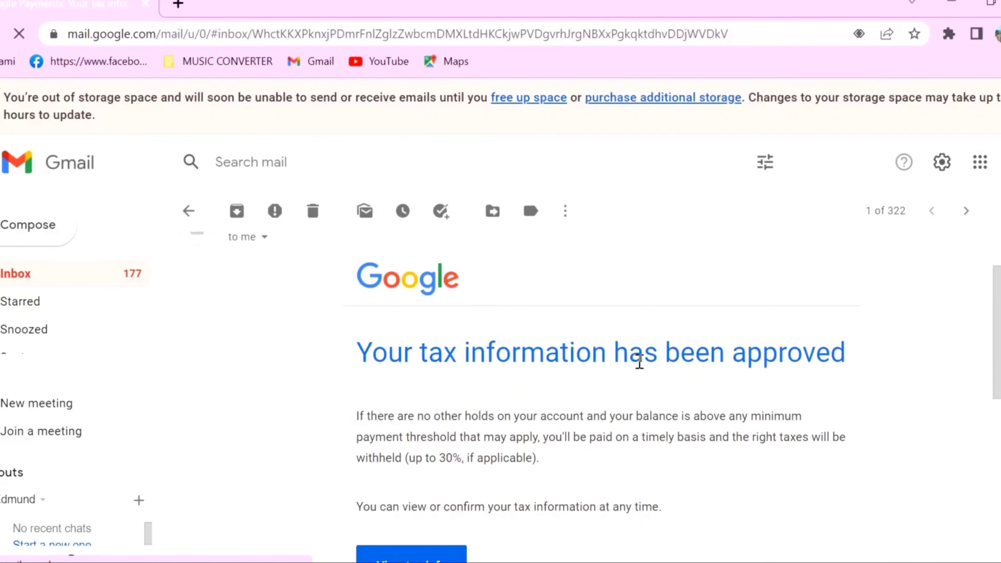
scroll(643, 363, "up", 2)
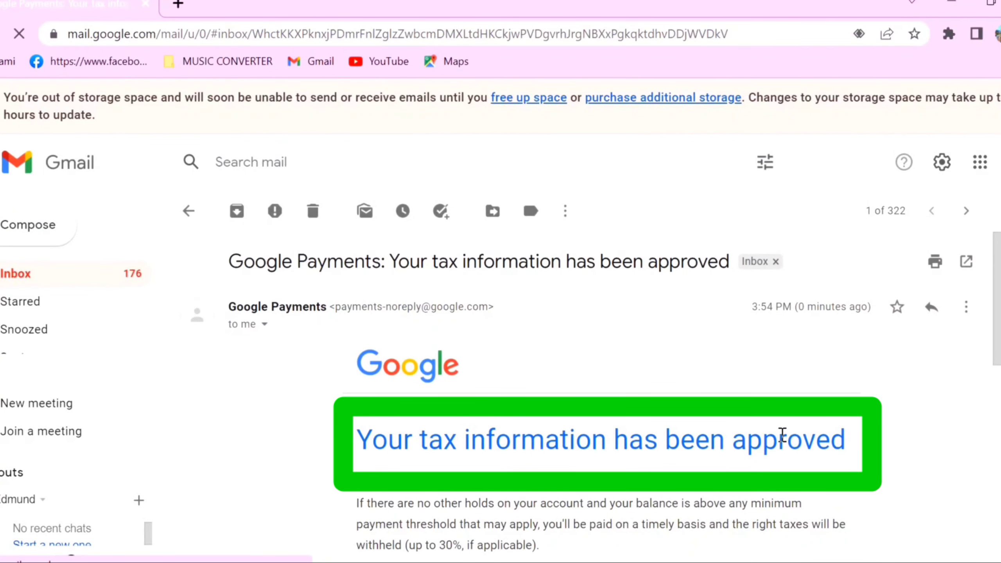
scroll(810, 429, "down", 4)
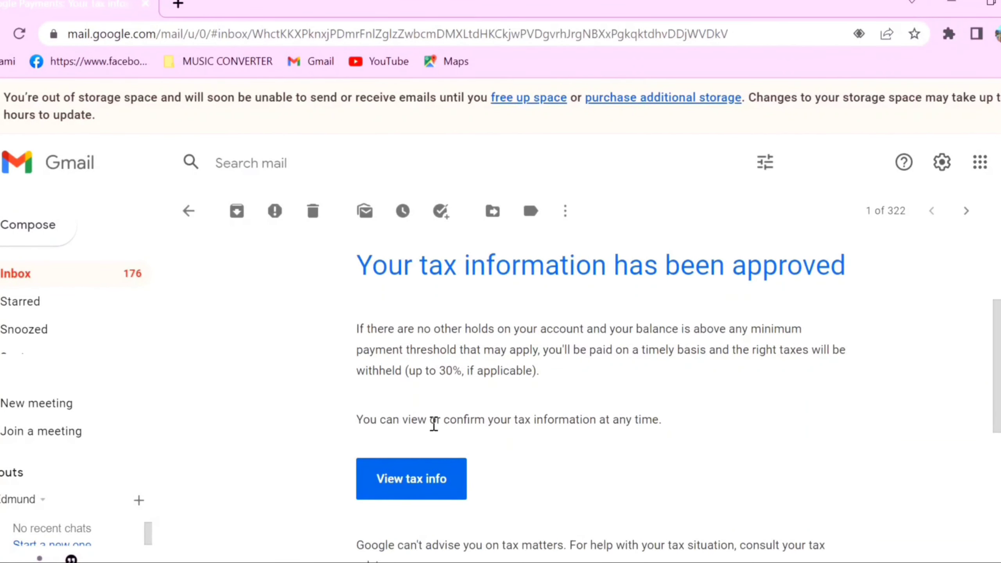